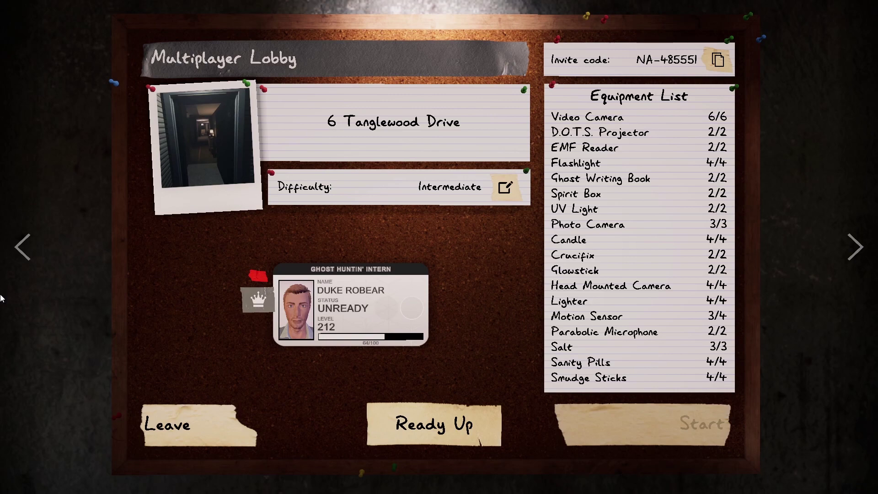
Vote for the 6 Tanglewood Drive contract, return to the lobby and ready up
left_click(23, 247)
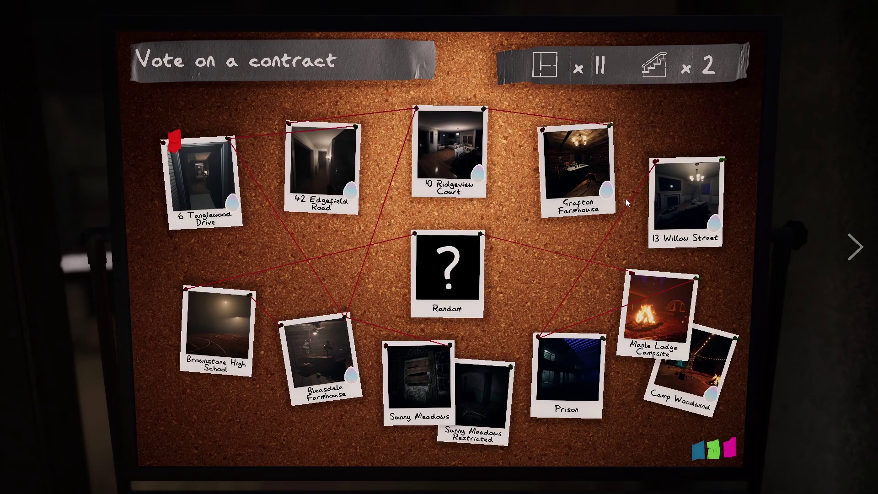
left_click(707, 397)
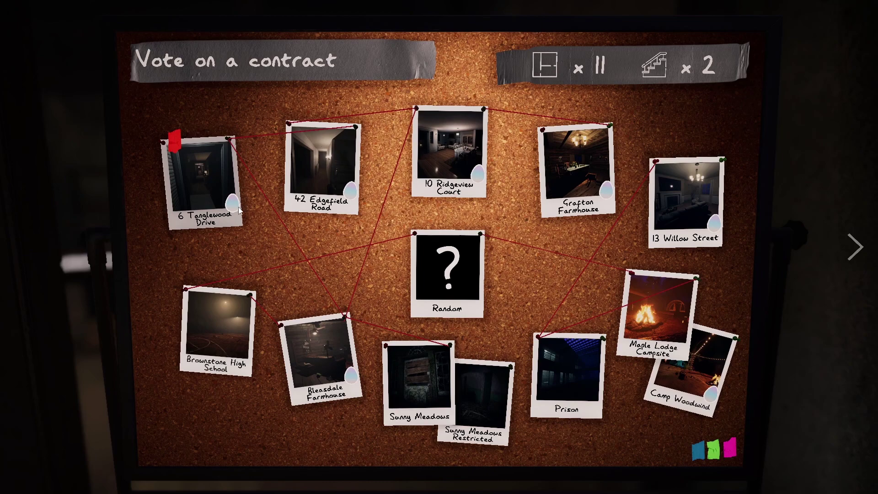
left_click(853, 245)
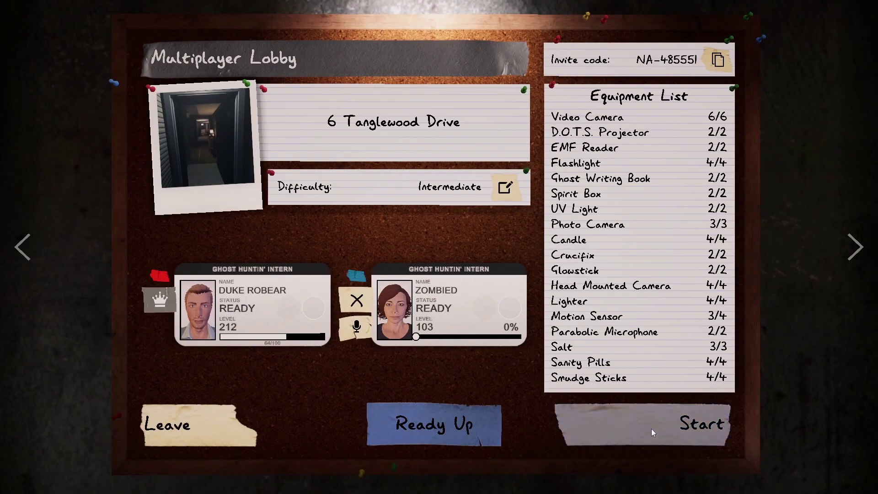
left_click(694, 425)
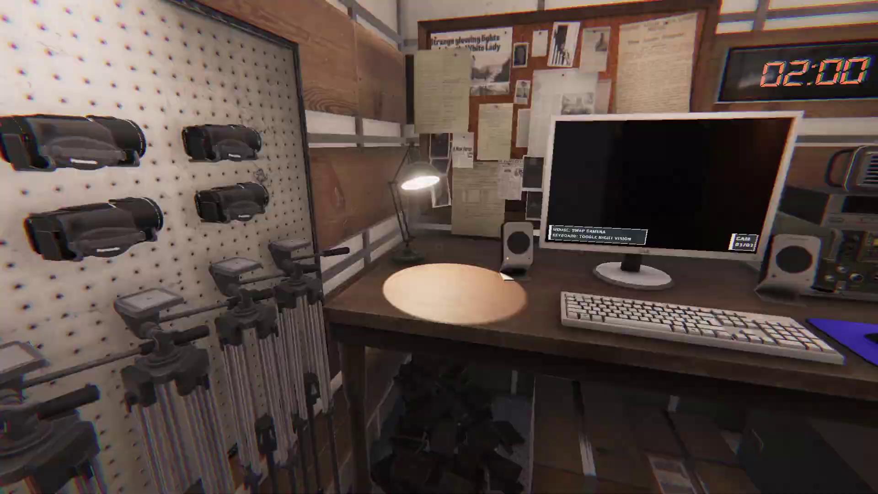
key("w")
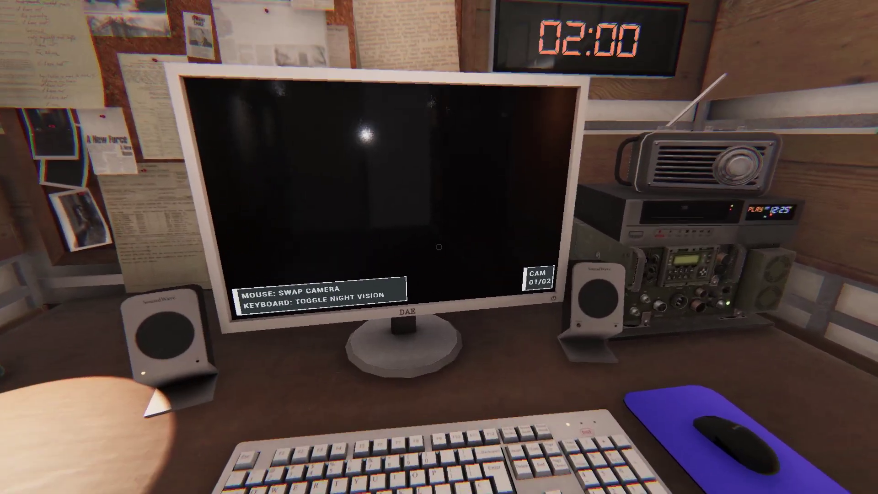
Inspect the truck's camera monitor and equipment wall, then equip the flashlight
key("a")
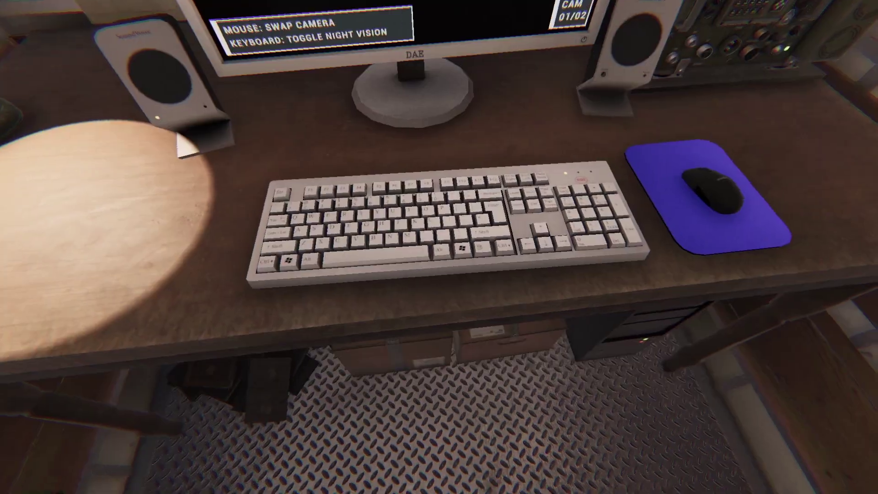
key("a")
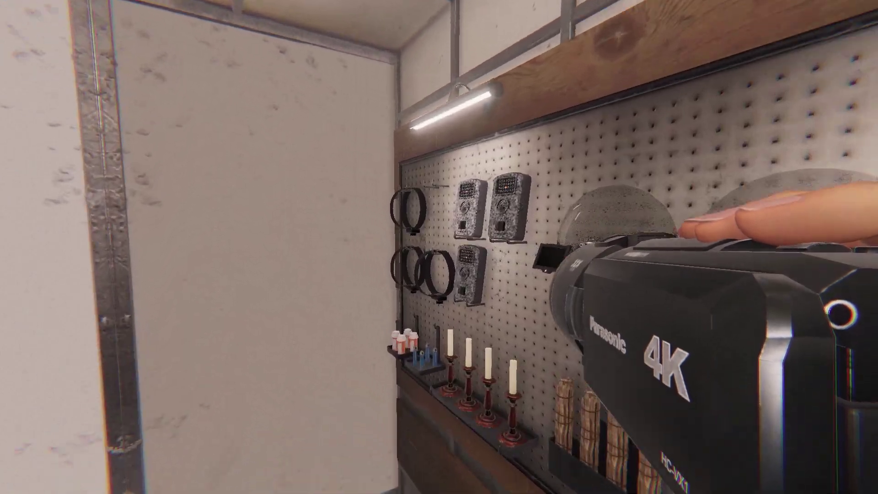
key("d")
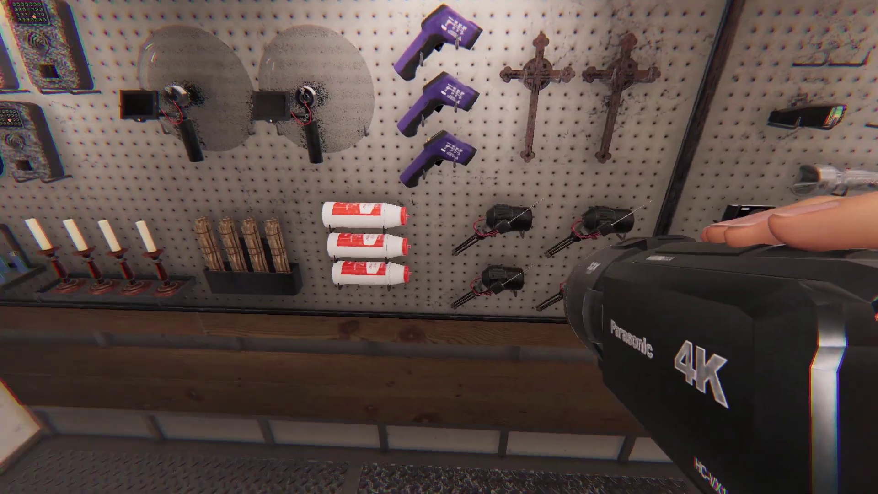
key("q")
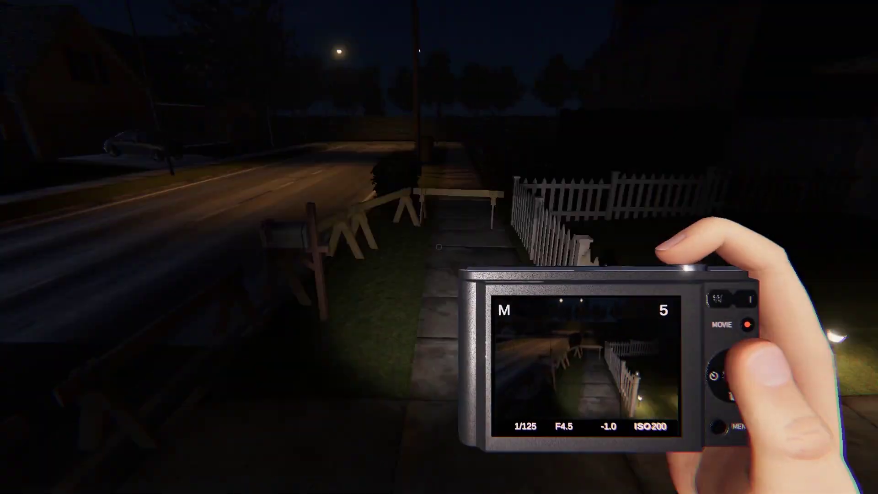
Leave the truck recording with the video camera and cross the front yard to the door
key("2")
right_click(439, 247)
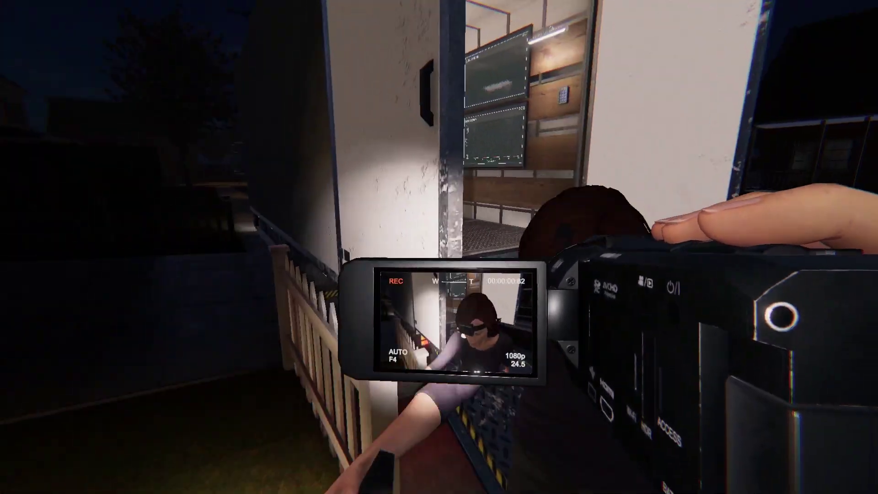
key("w")
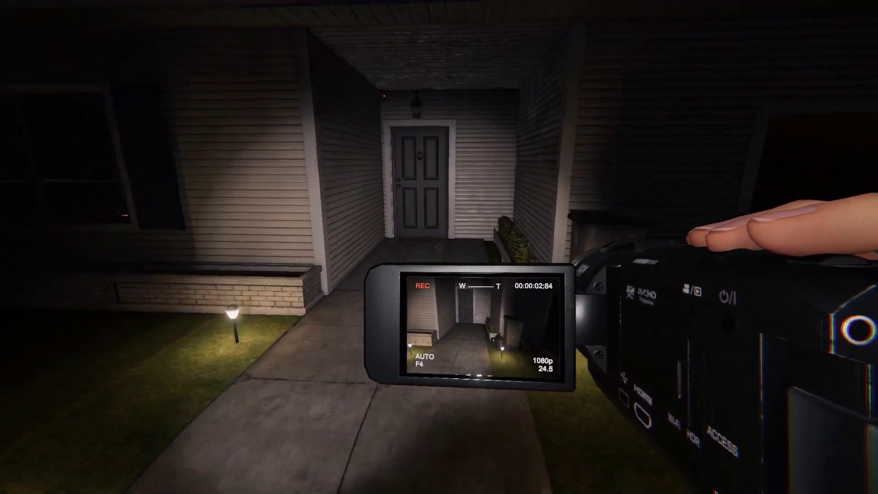
key("w")
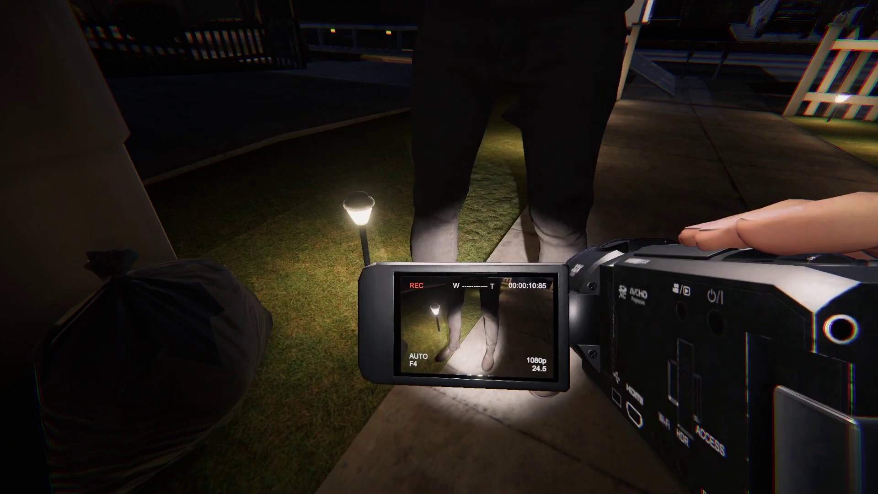
key("a")
key("w")
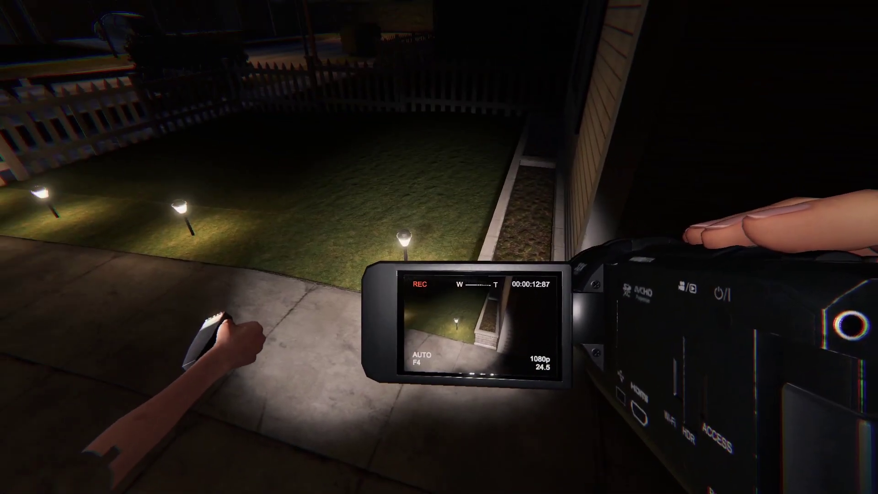
key("w")
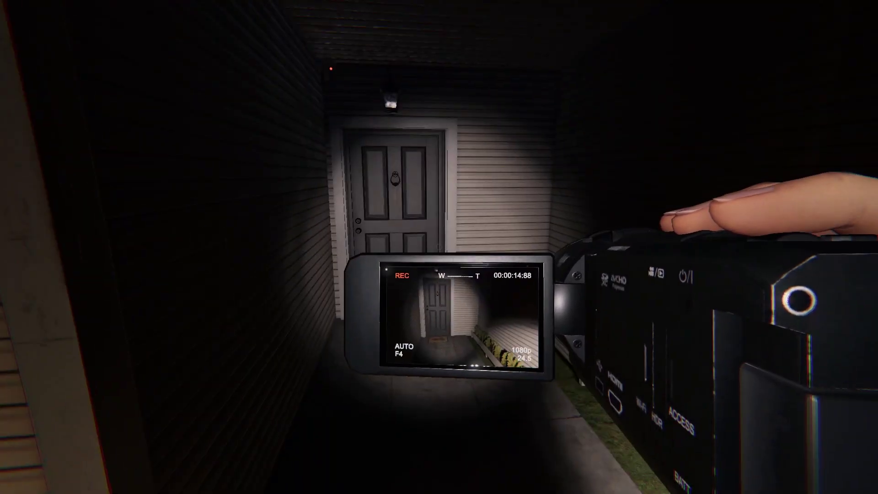
key("w")
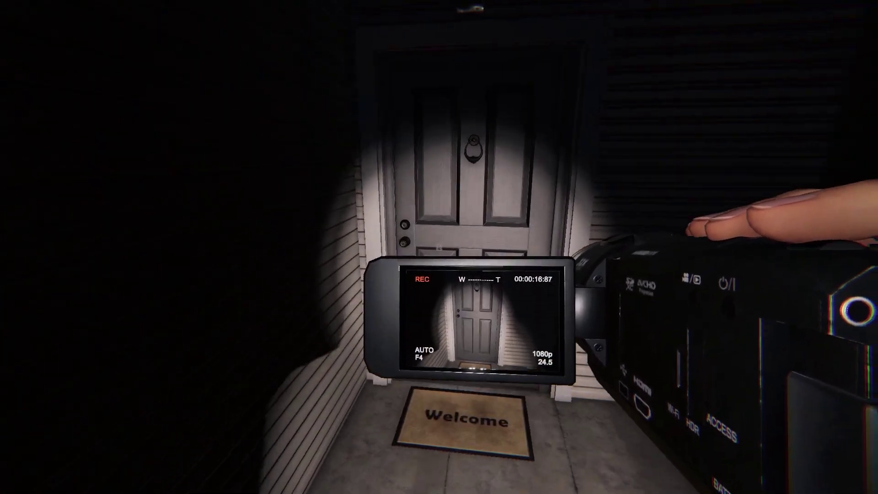
Film the hallway and side rooms toward the kitchen, briefly swapping to the photo camera
key("w")
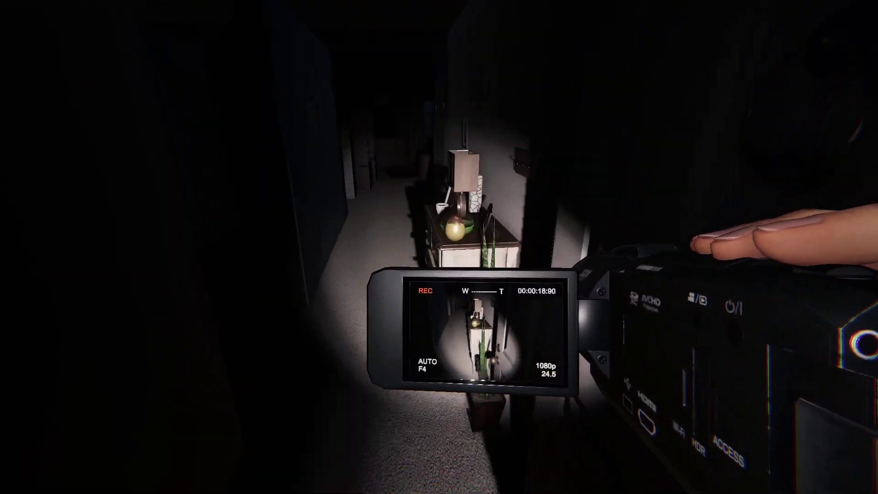
key("w")
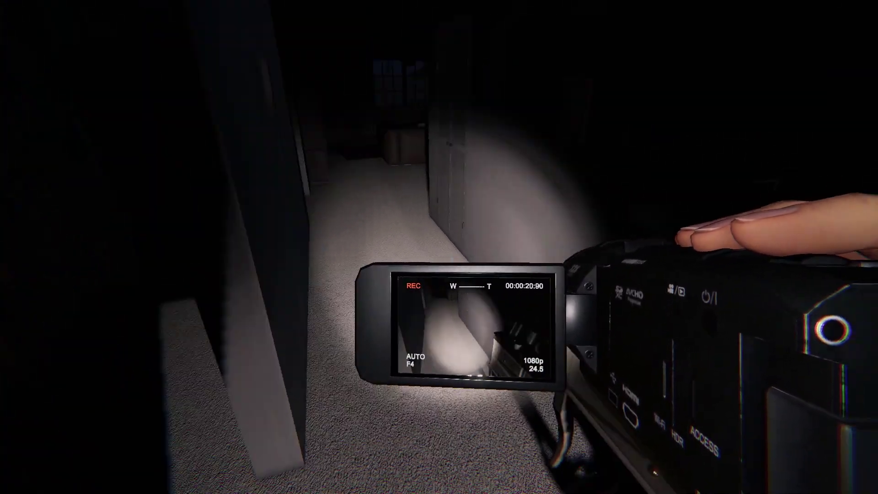
key("w")
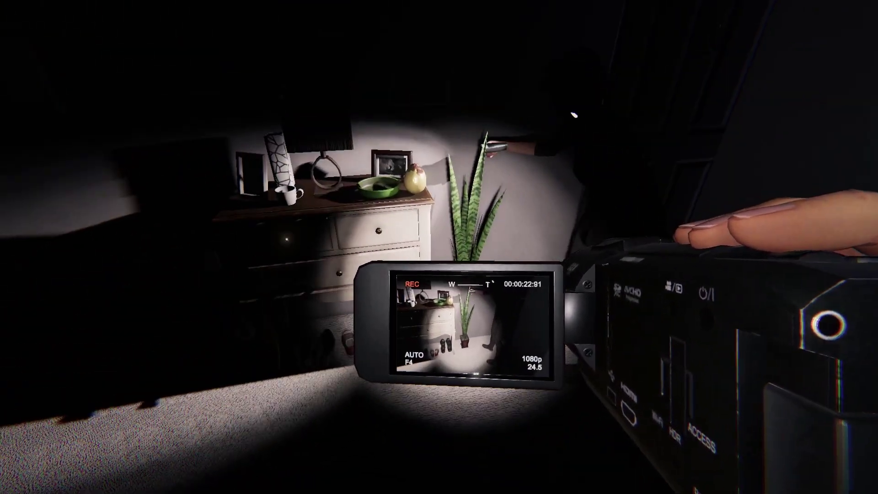
key("w")
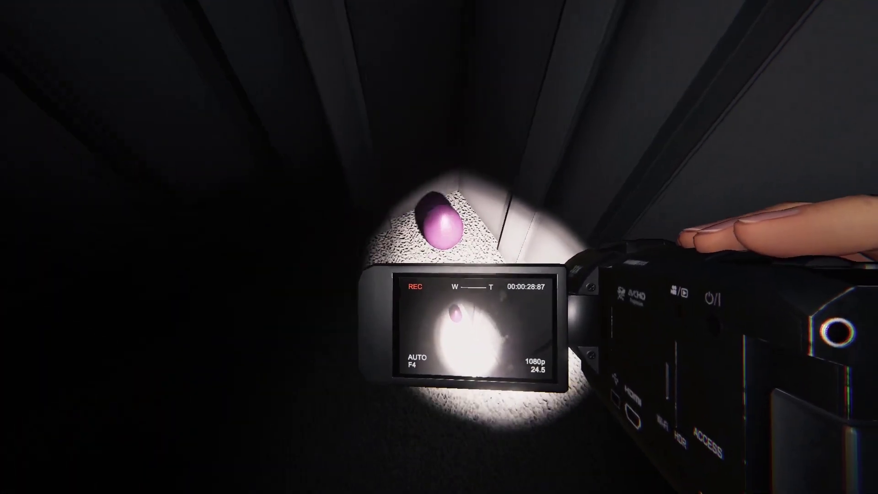
key("w")
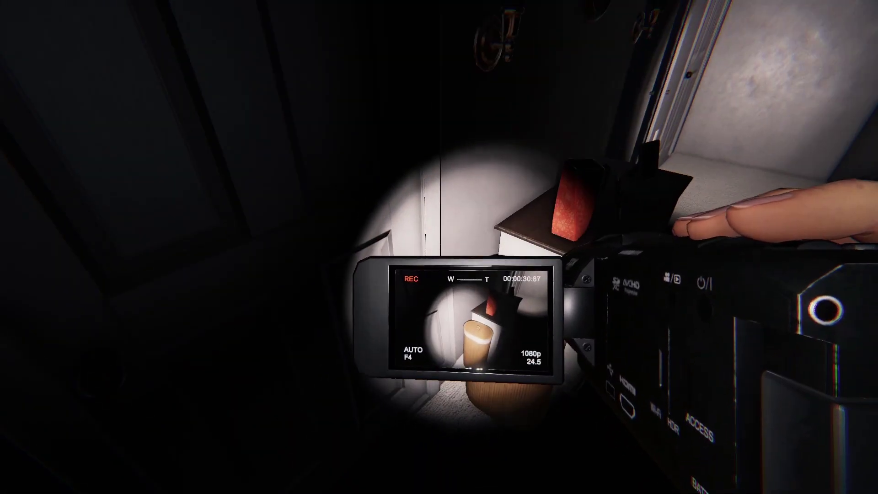
key("w")
key("w")
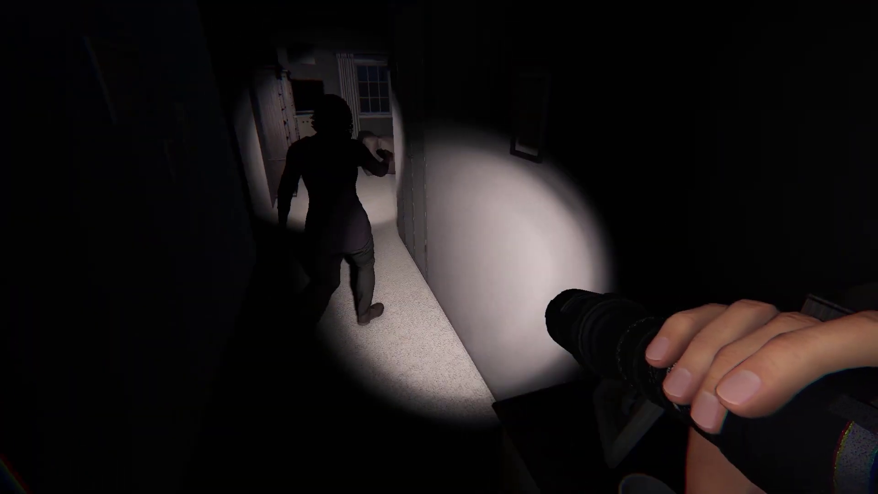
key("1")
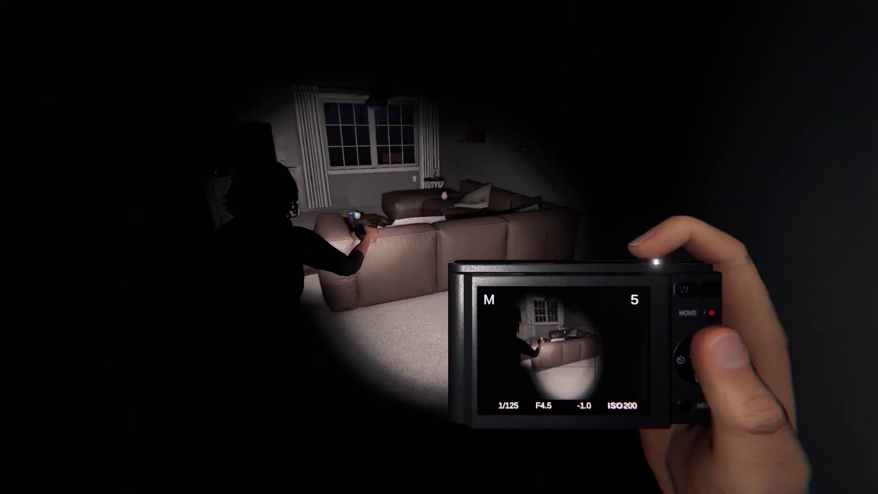
key("w")
key("3")
key("w")
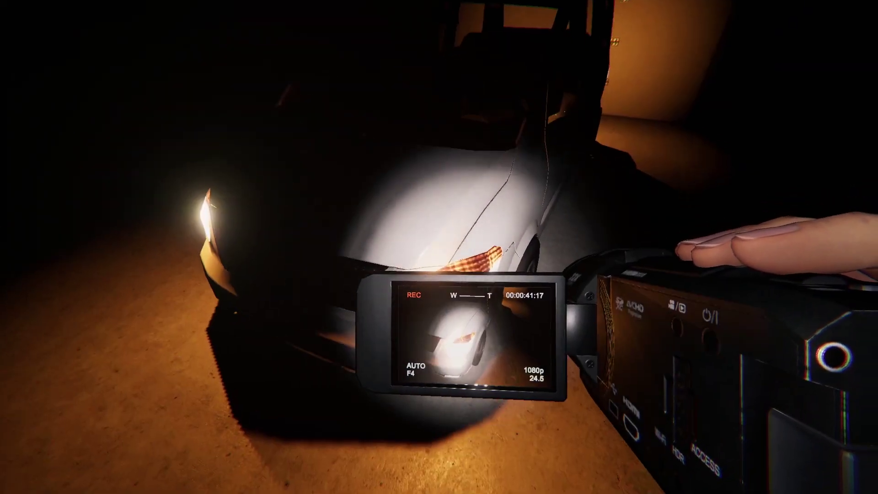
key("w")
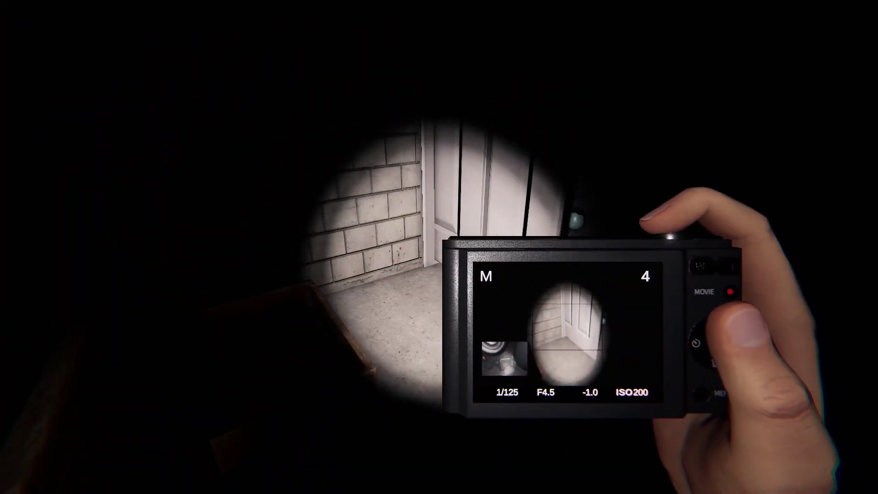
Approach the garage car, then switch back to the video camera and resume recording
key("2")
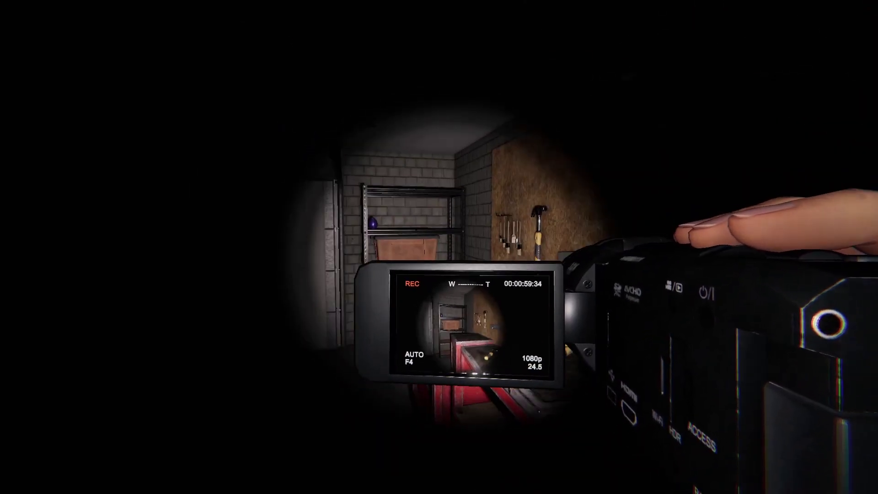
key("t")
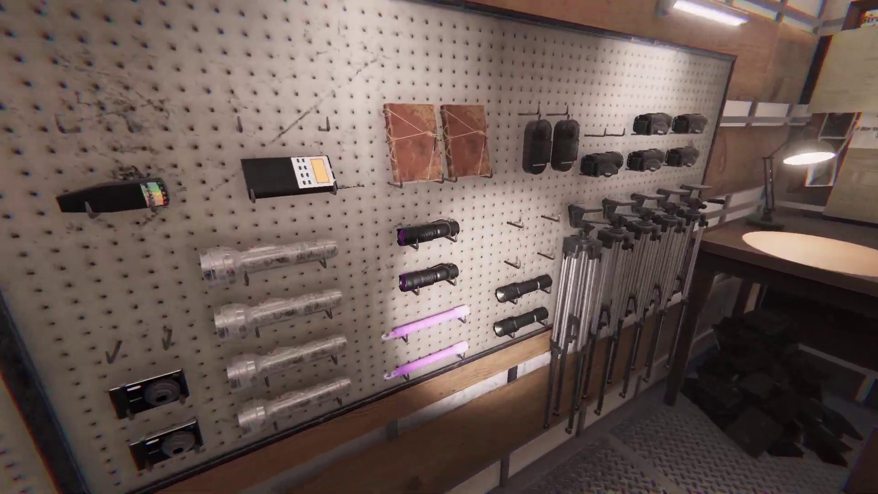
Take a flashlight from the truck's equipment wall
left_click(480, 254)
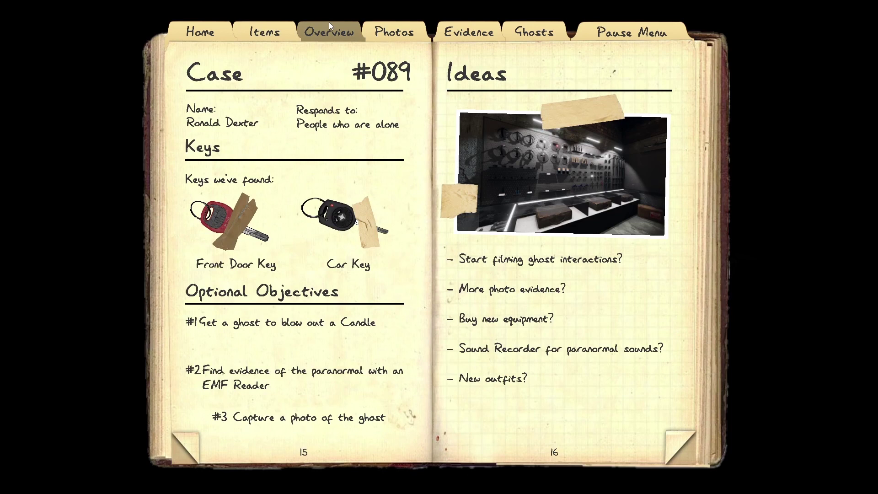
key("Escape")
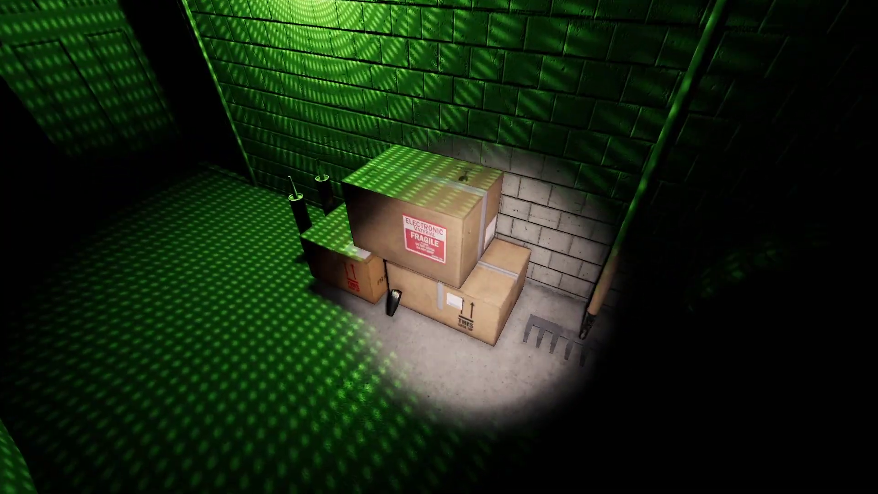
Carry the EMF reader across the garage and place it beside the workbench candle
key("w")
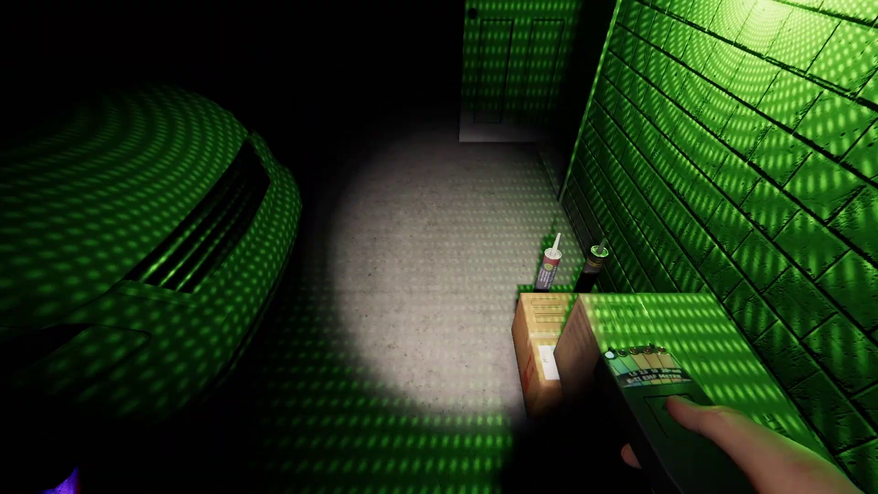
key("w")
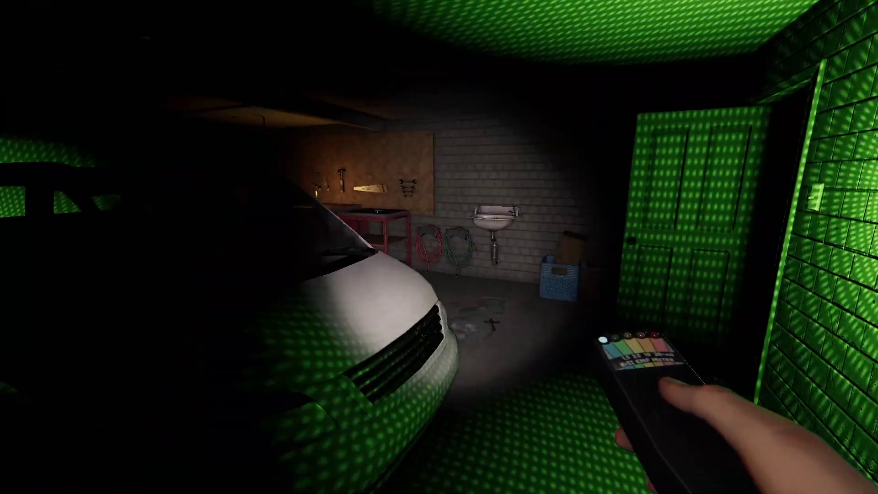
key("w")
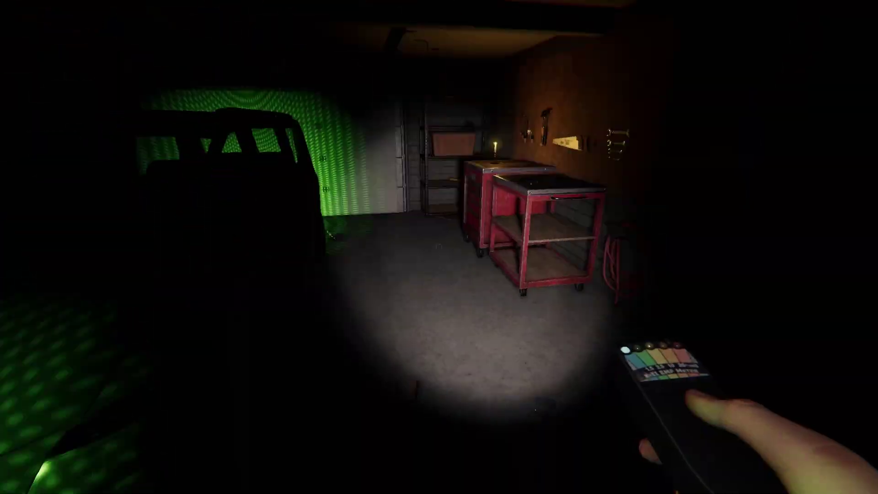
key("w")
key("w")
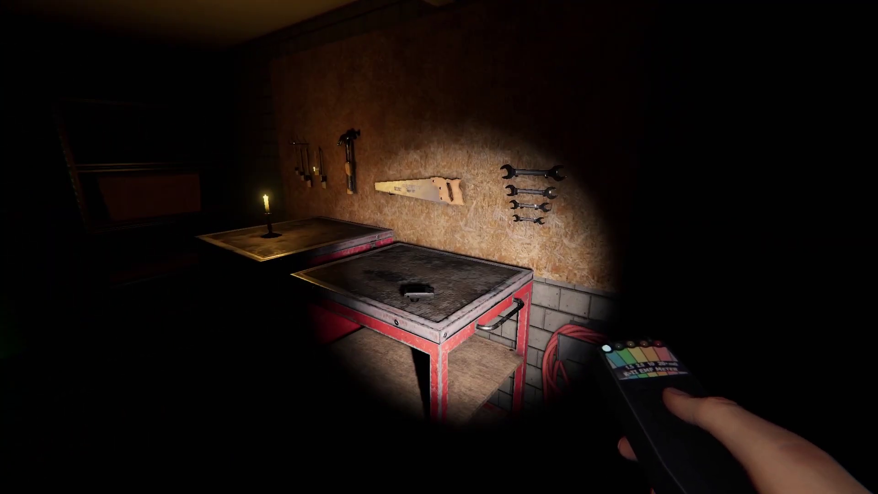
key("w")
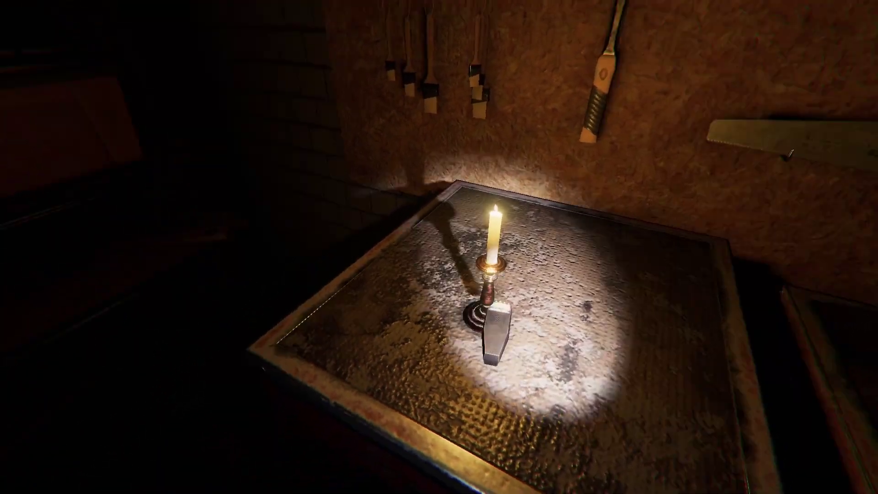
key("w")
Walk around the van toward the shelves and doorway, then open the case journal
key("w")
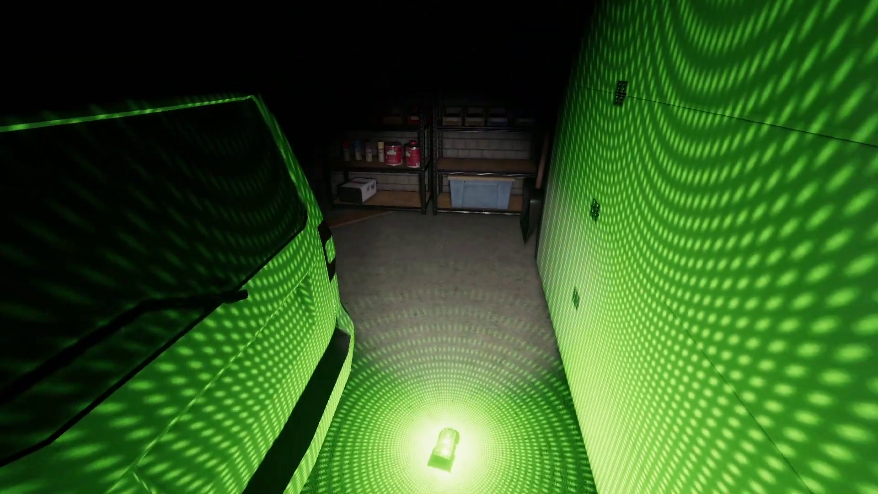
key("w")
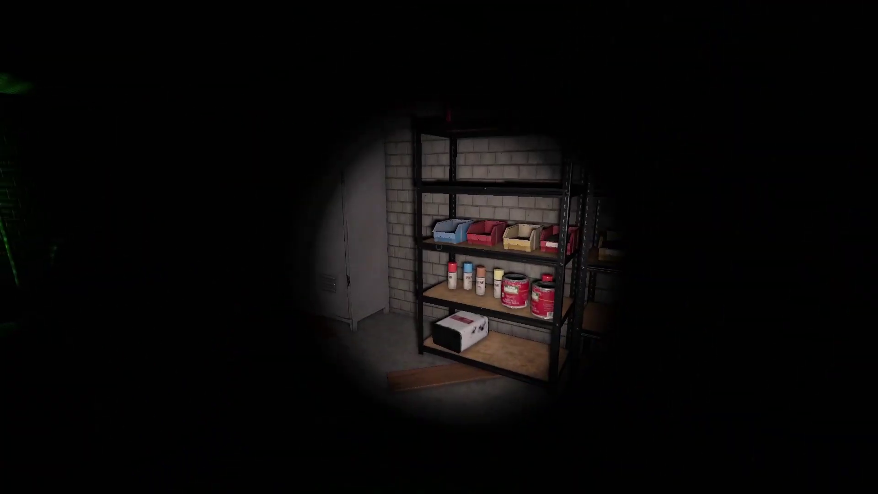
key("w")
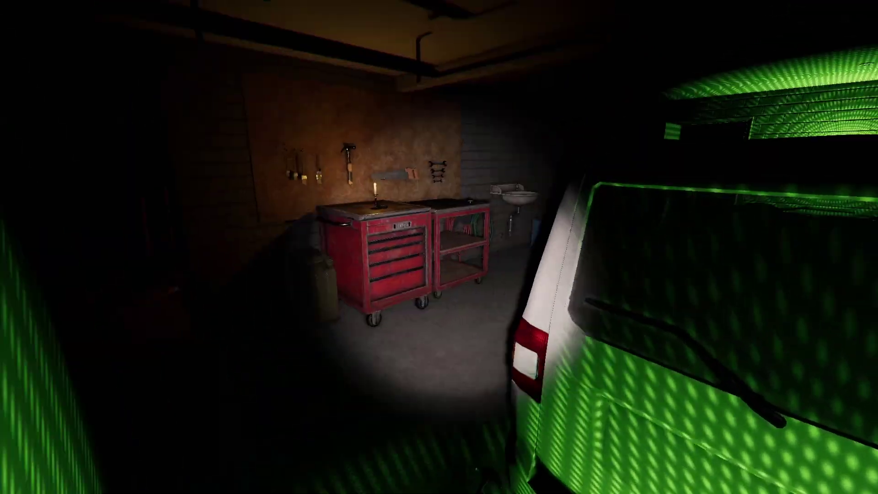
key("w")
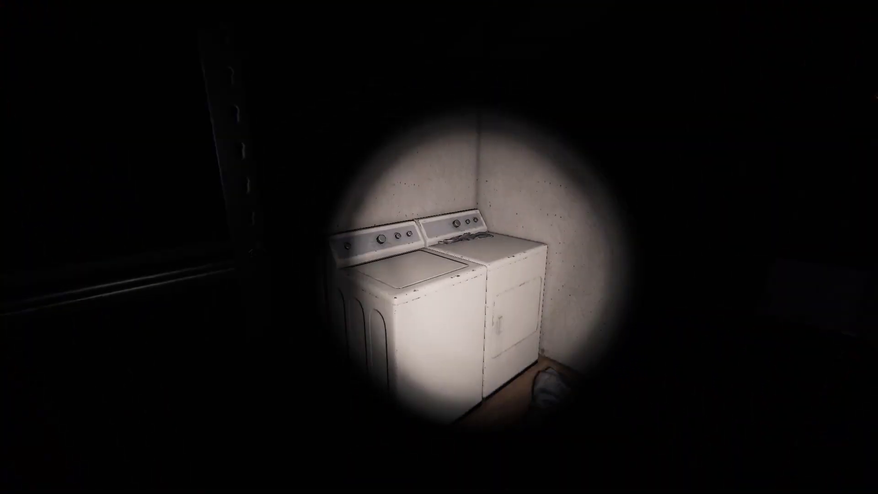
key("w")
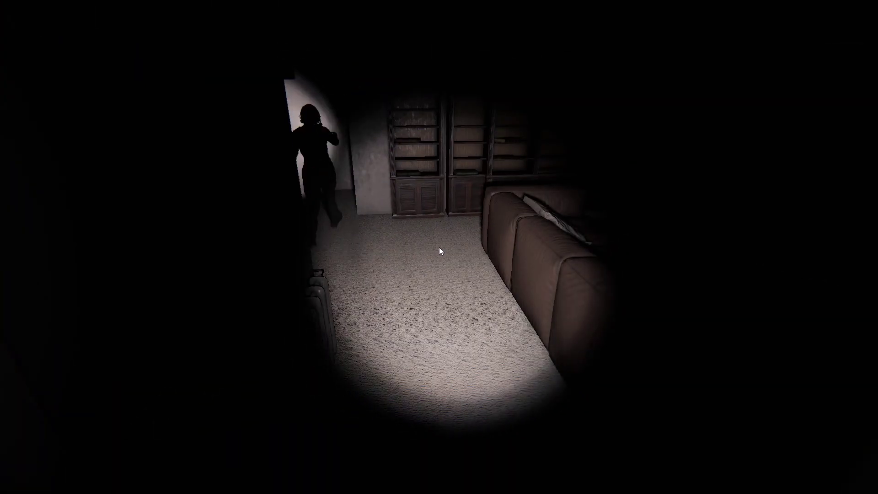
key("j")
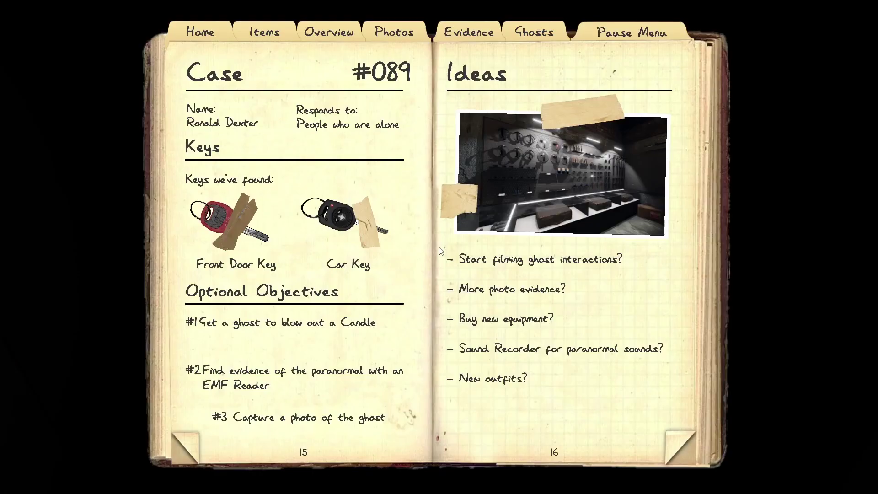
Close the journal and walk out the front door along the path to the truck
key("j")
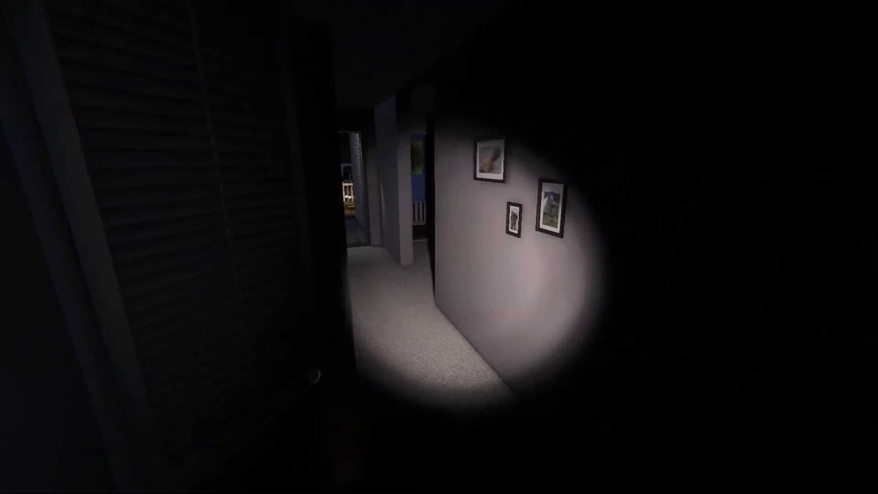
key("w")
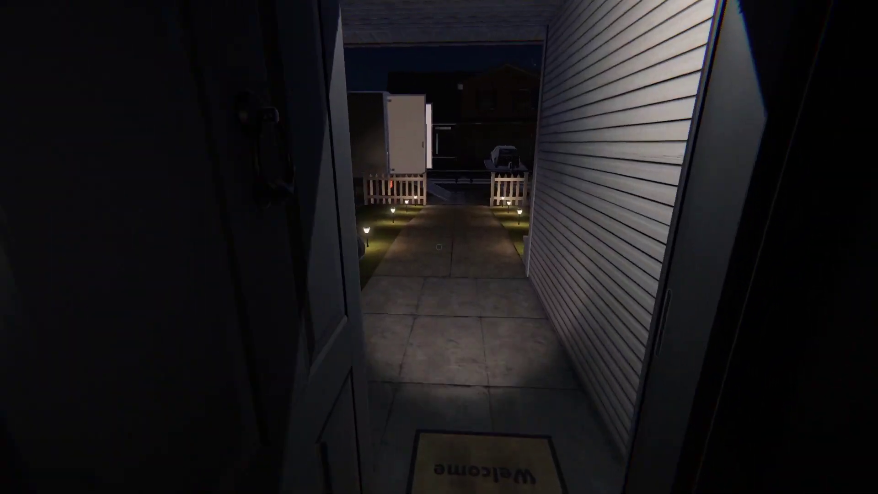
key("w")
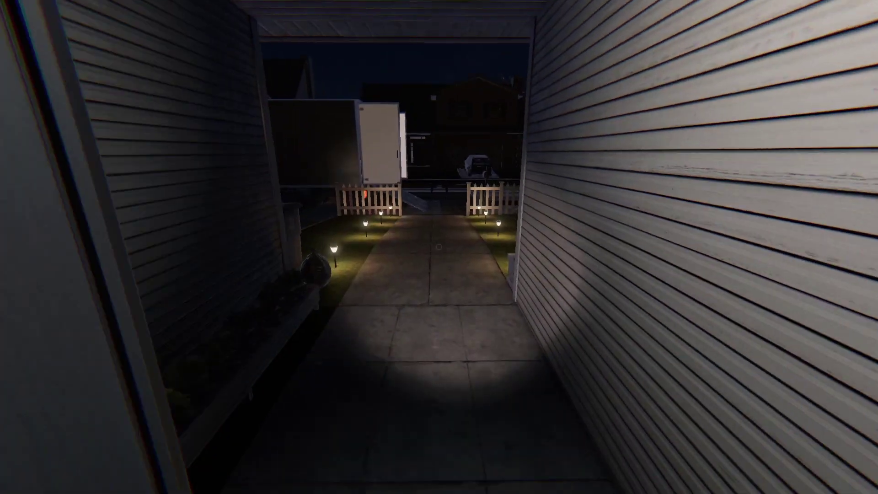
key("w")
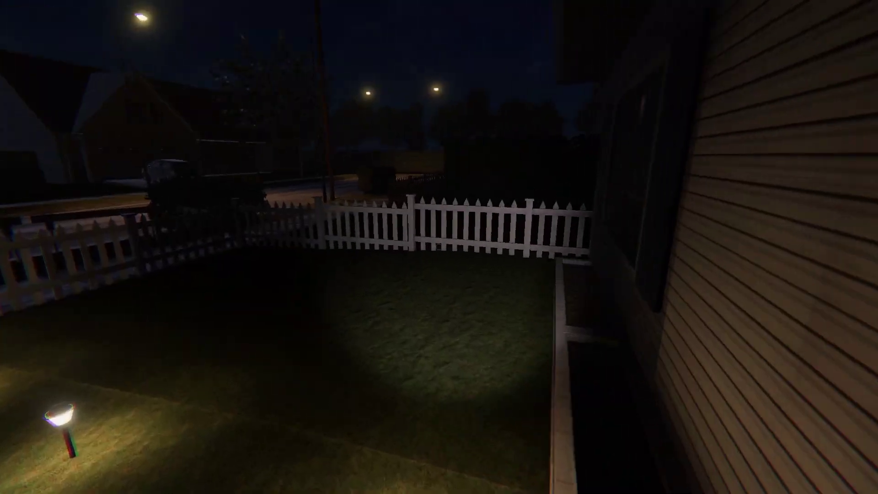
key("w")
key("w")
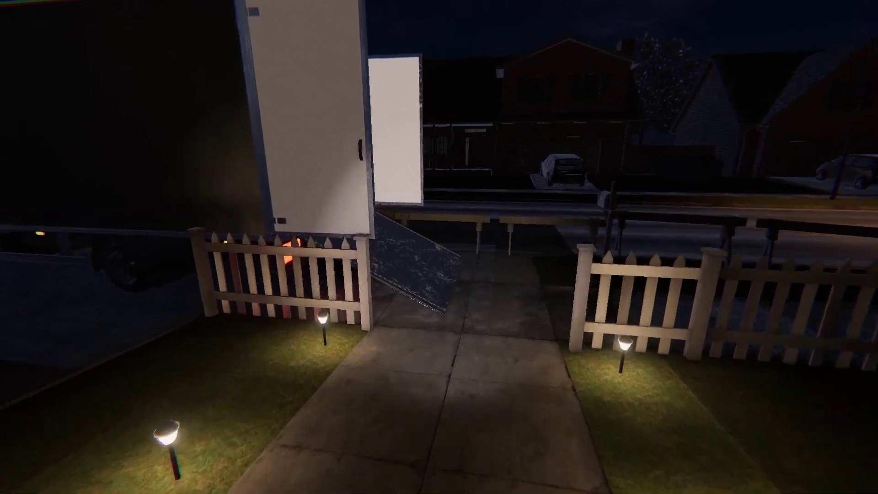
key("w")
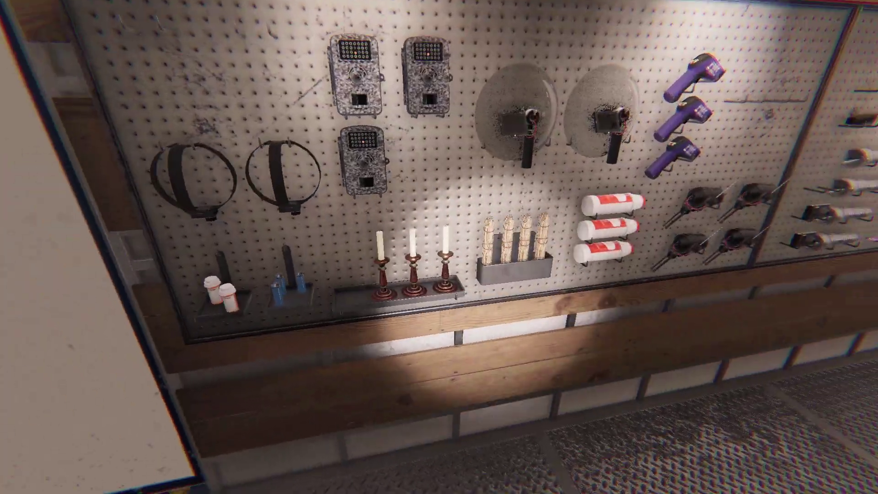
Take a smudge stick from the truck's equipment wall and return to the front door
key("w")
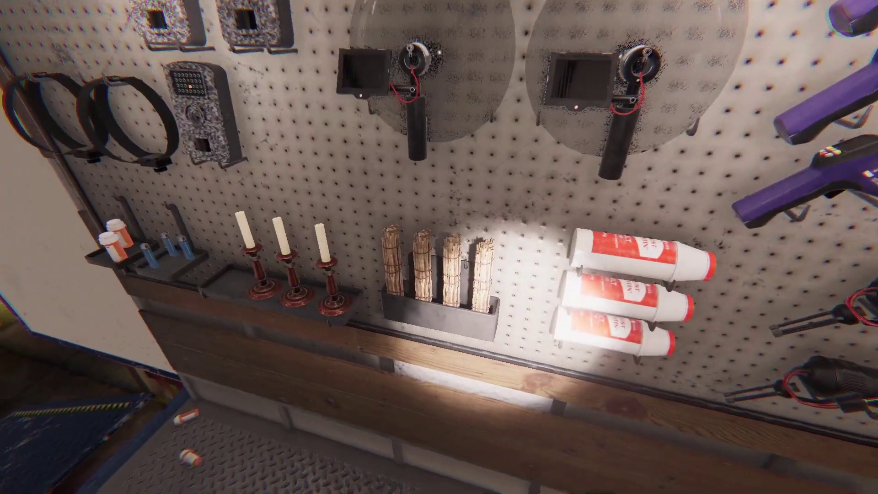
left_click(439, 247)
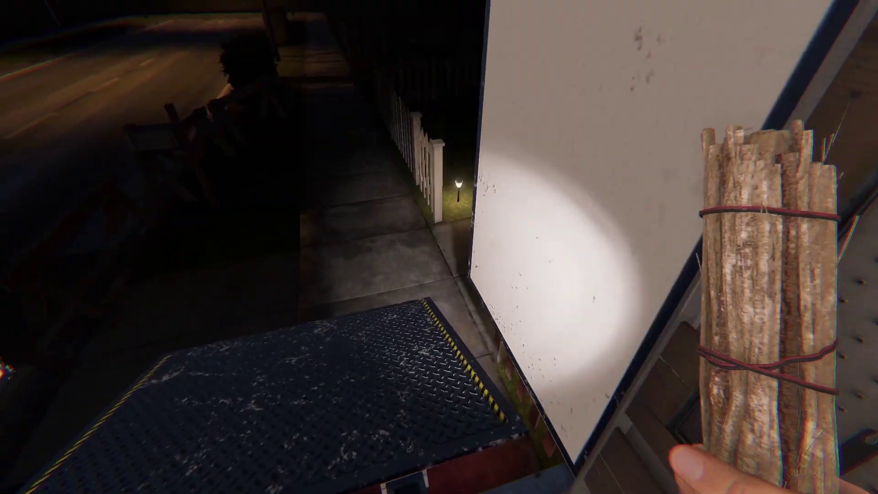
key("w")
key("w")
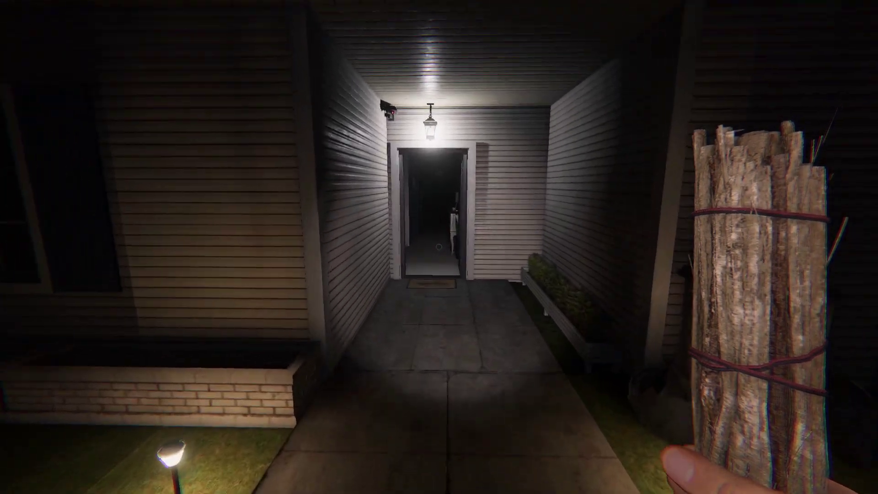
key("w")
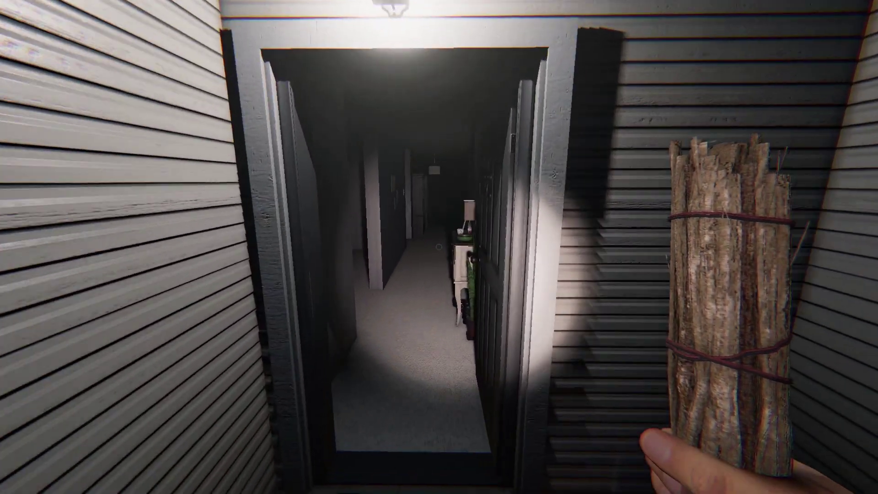
Carry the smudge stick through the dark hallway into the green-lit garage
key("w")
key("w")
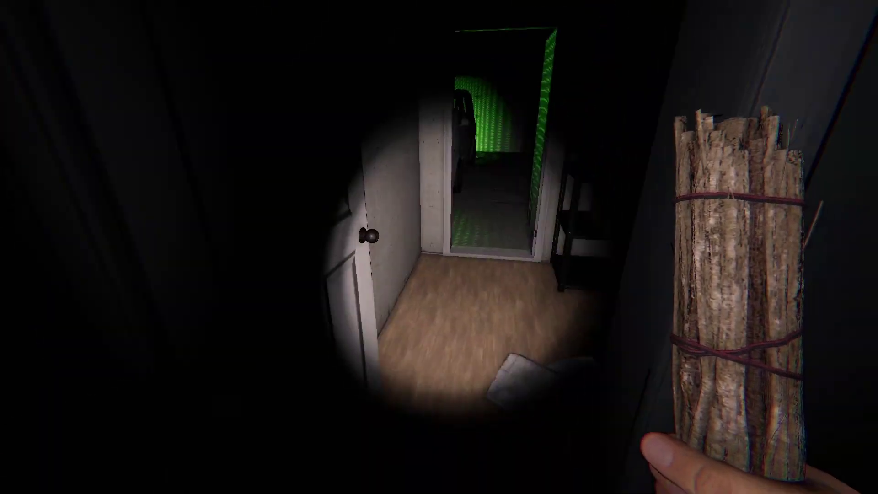
key("w")
key("w")
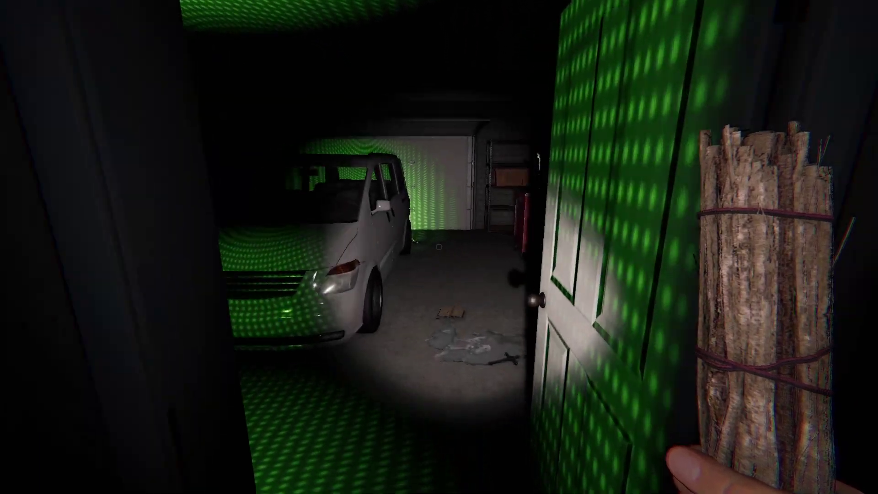
key("w")
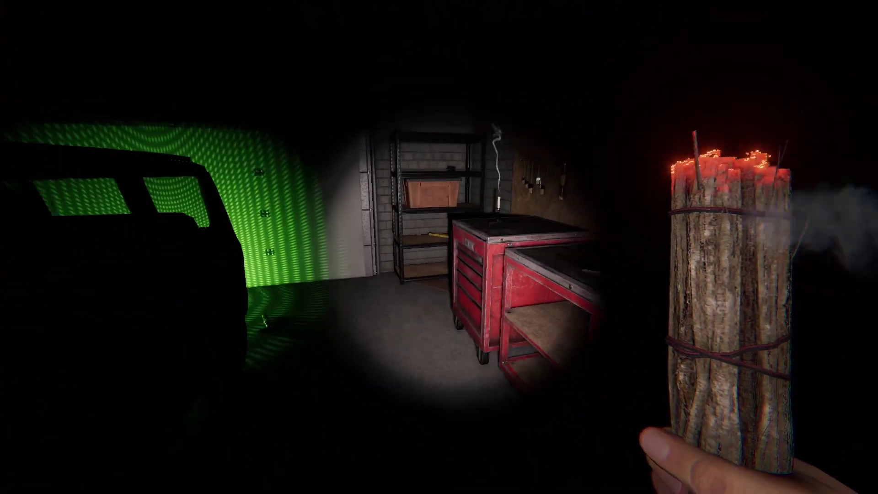
key("w")
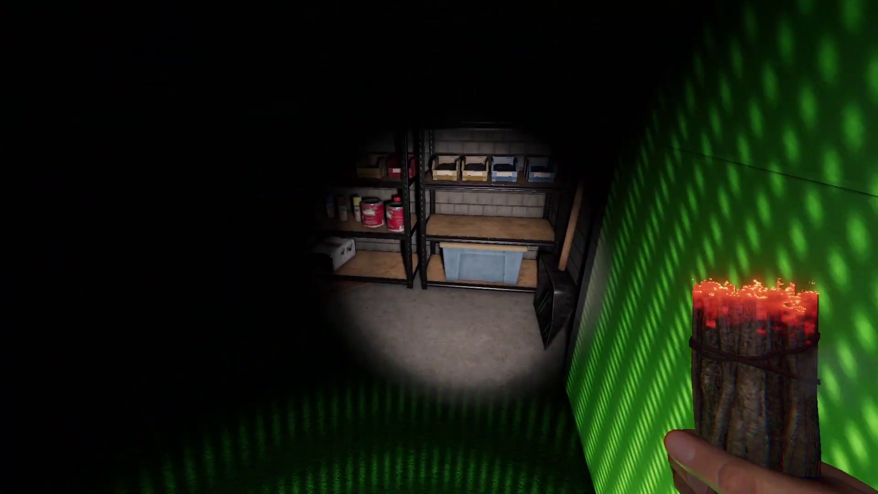
key("w")
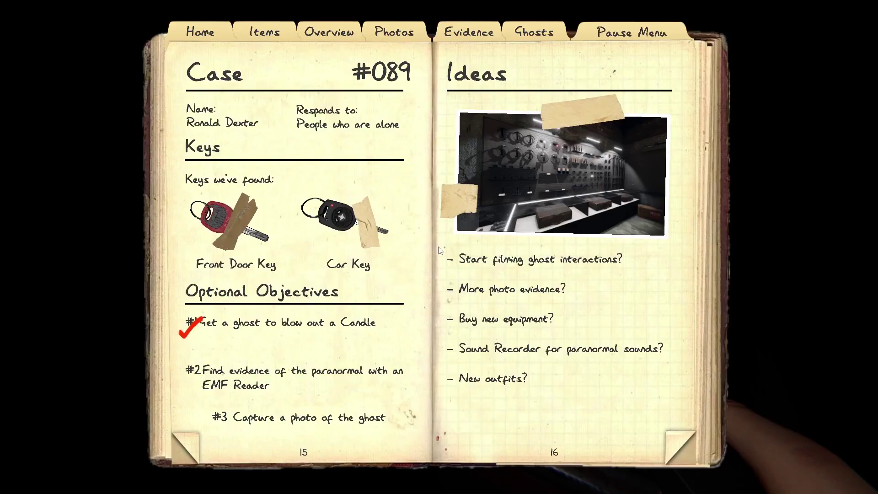
key("j")
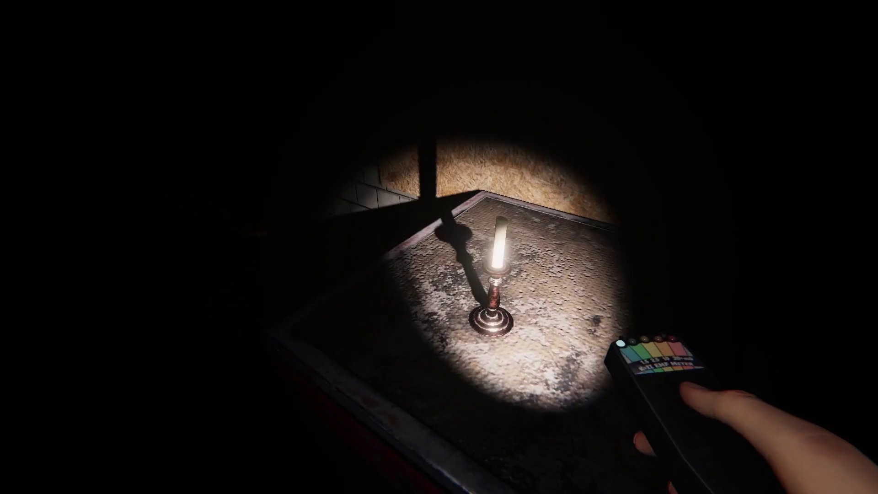
Check the journal, then track the ghost around the van toward the crates
key("s")
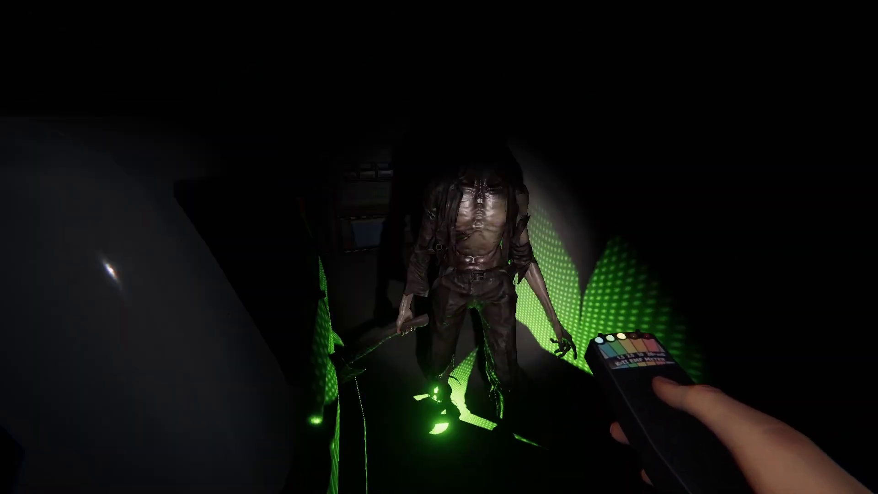
key("t")
key("w")
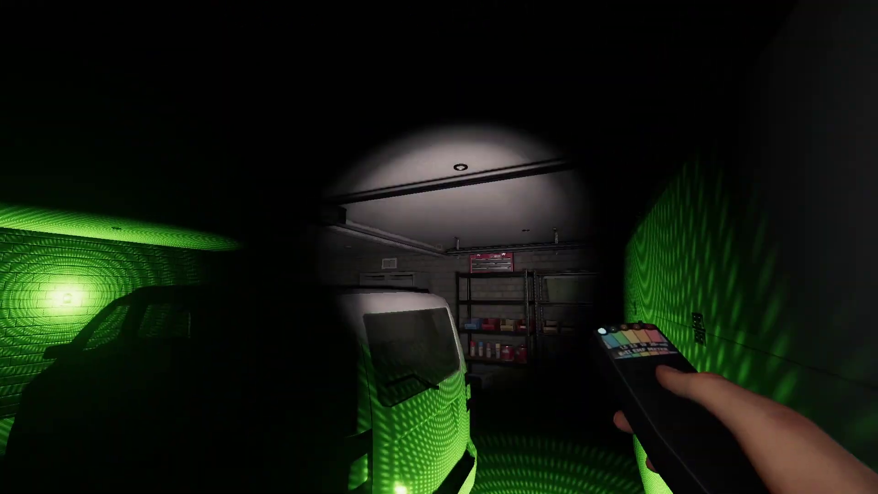
key("w")
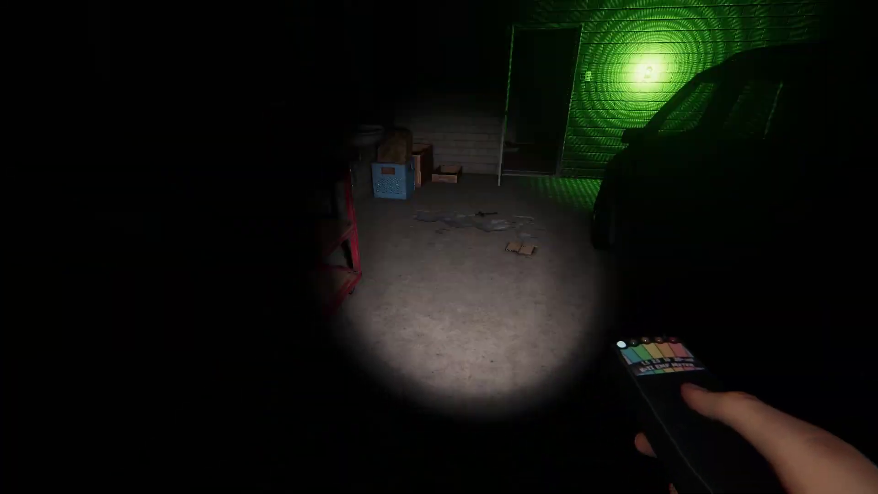
Confirm the EMF objective in the journal and look back at the candle cart
key("j")
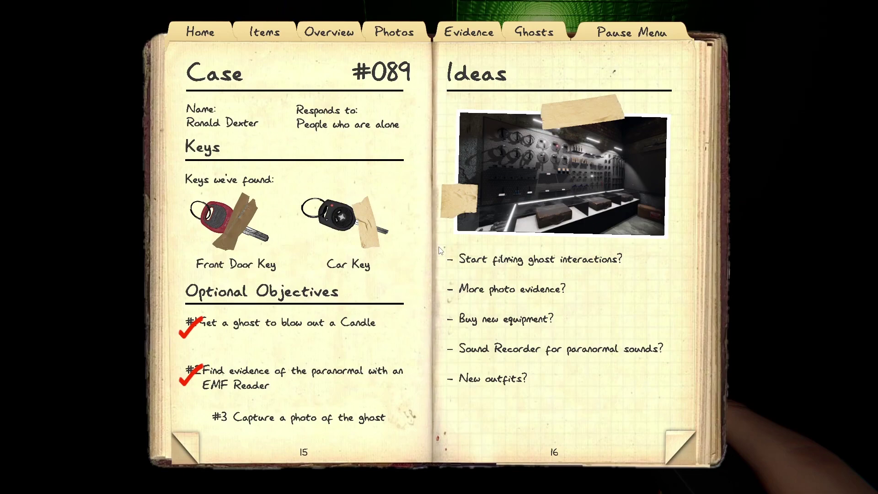
key("j")
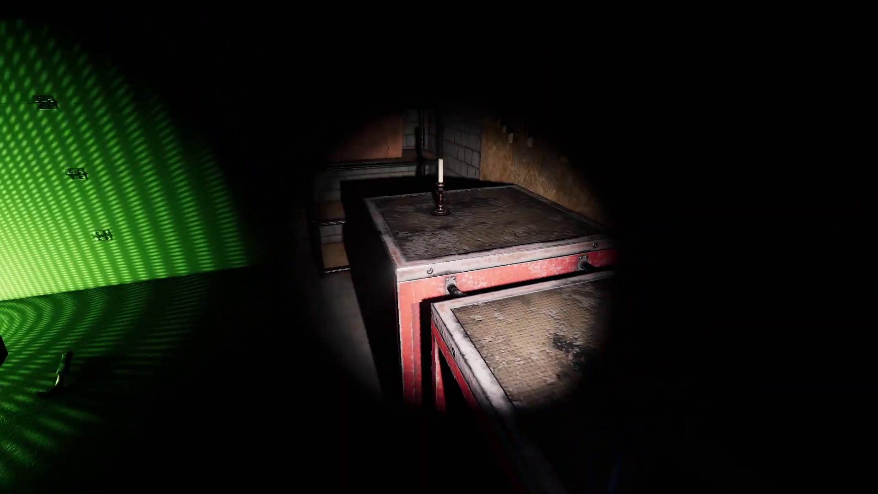
key("f")
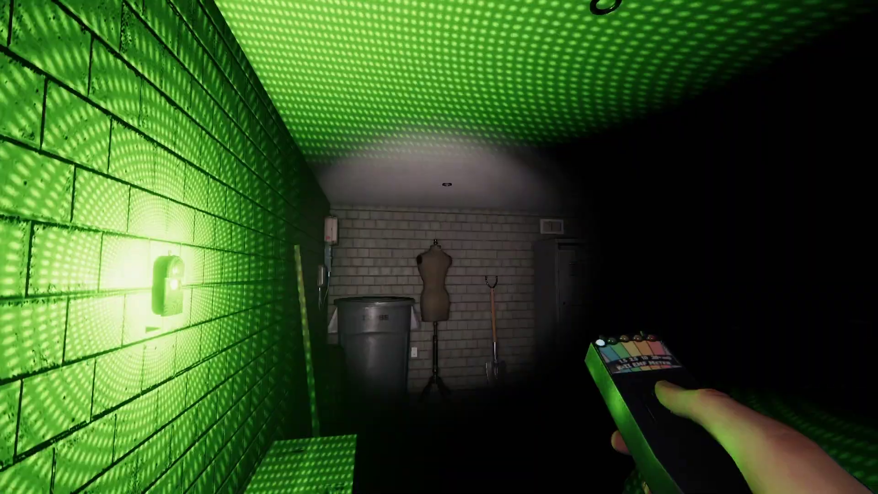
Sweep the garage with the EMF reader, checking the journal and approaching the teammate
key("w")
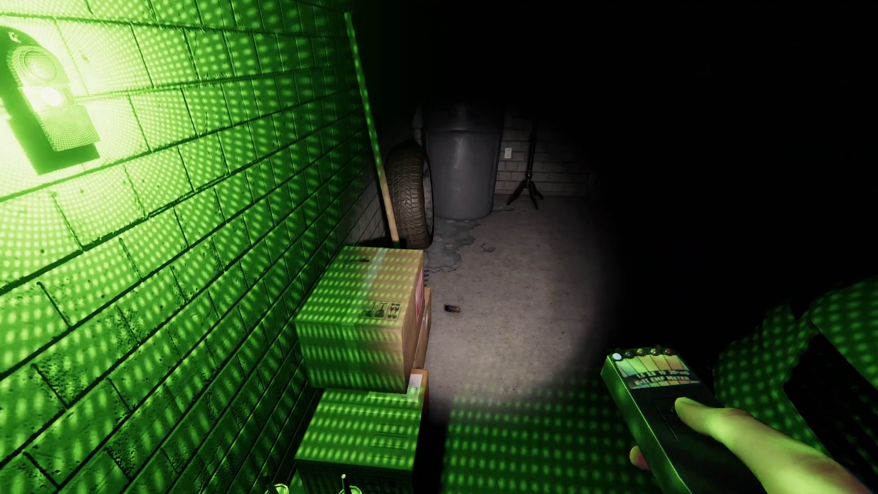
key("w")
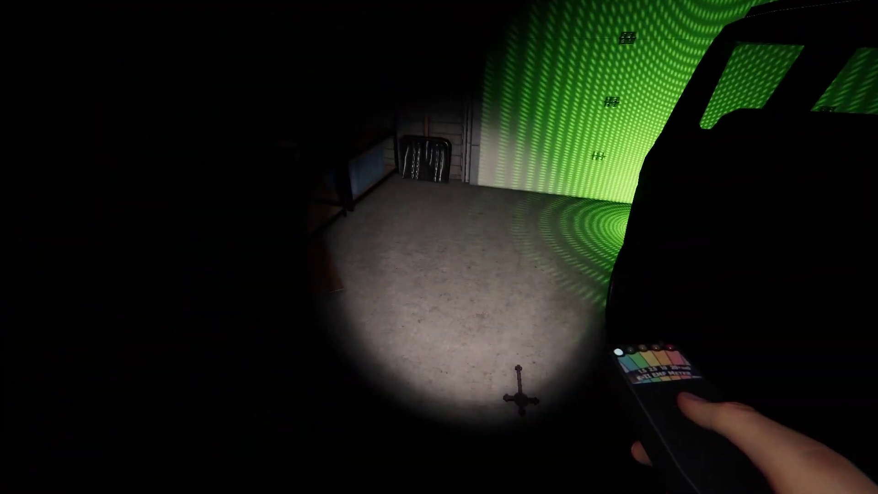
key("w")
key("w")
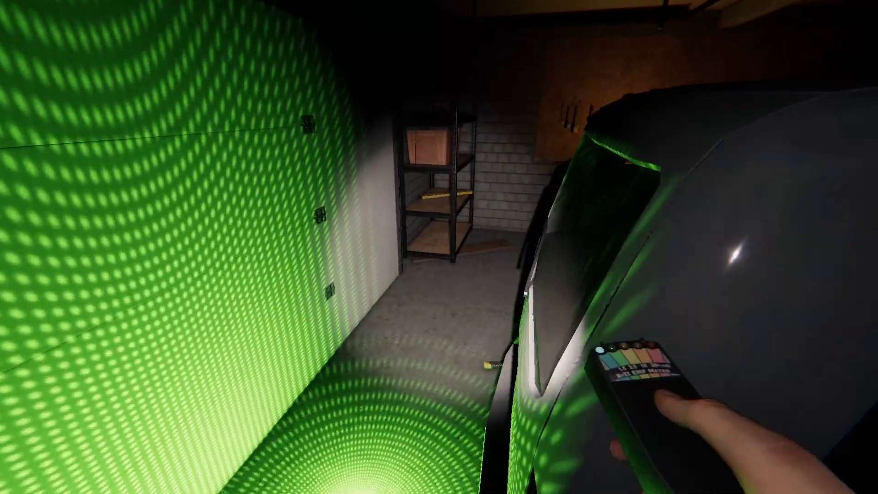
key("j")
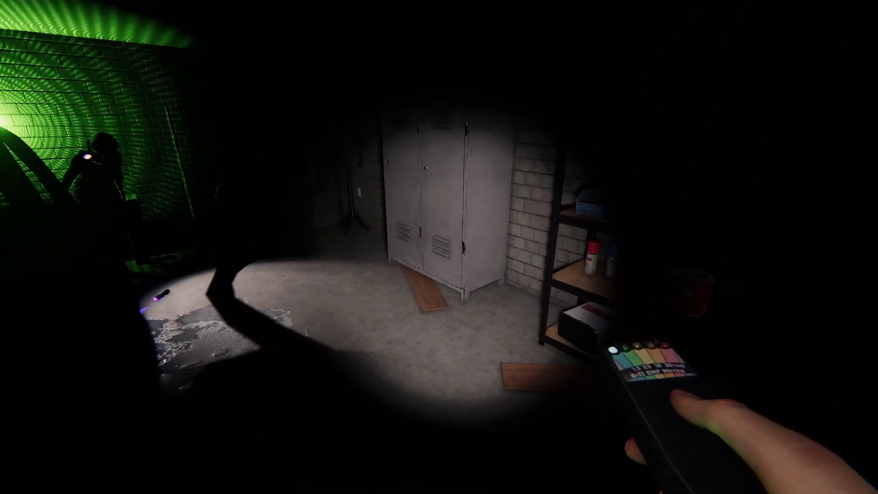
key("w")
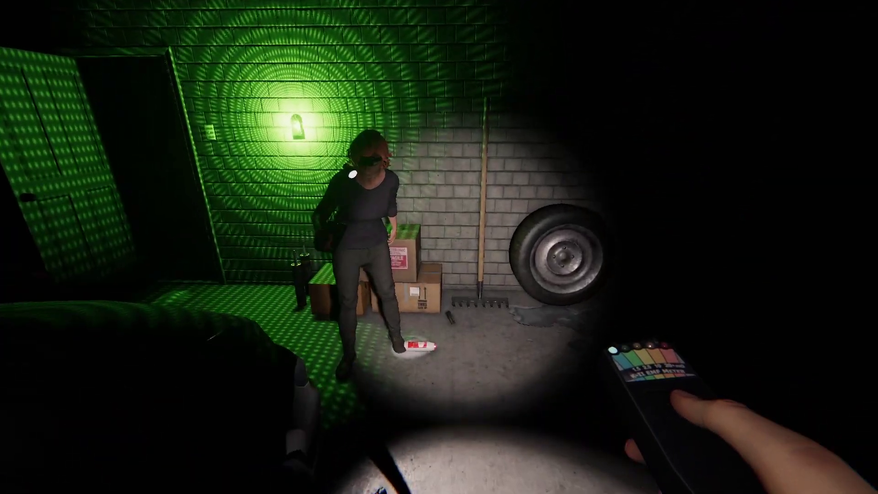
key("w")
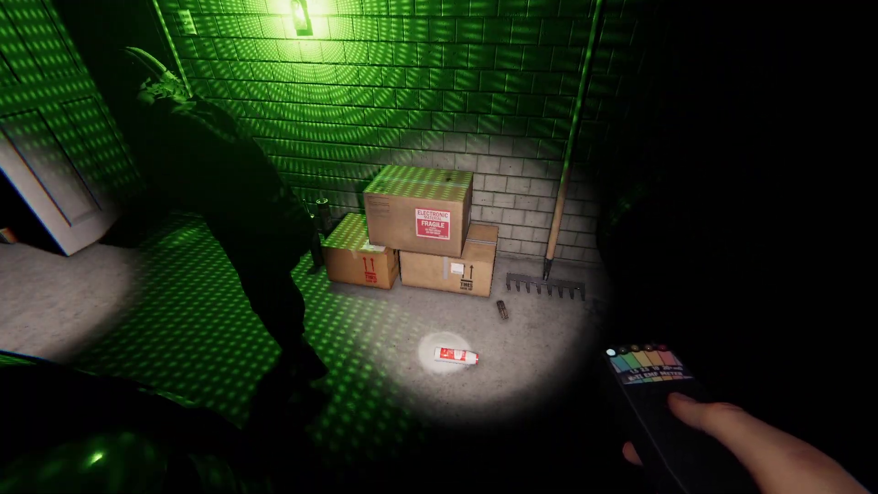
key("w")
key("w")
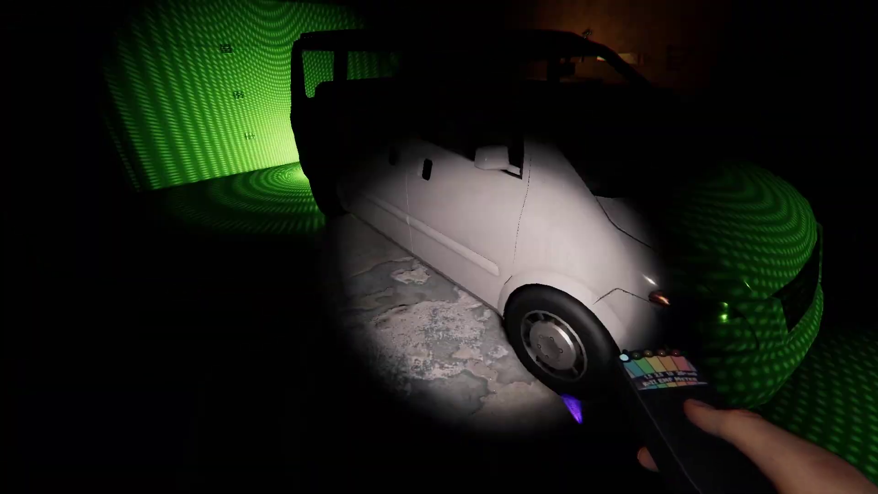
key("w")
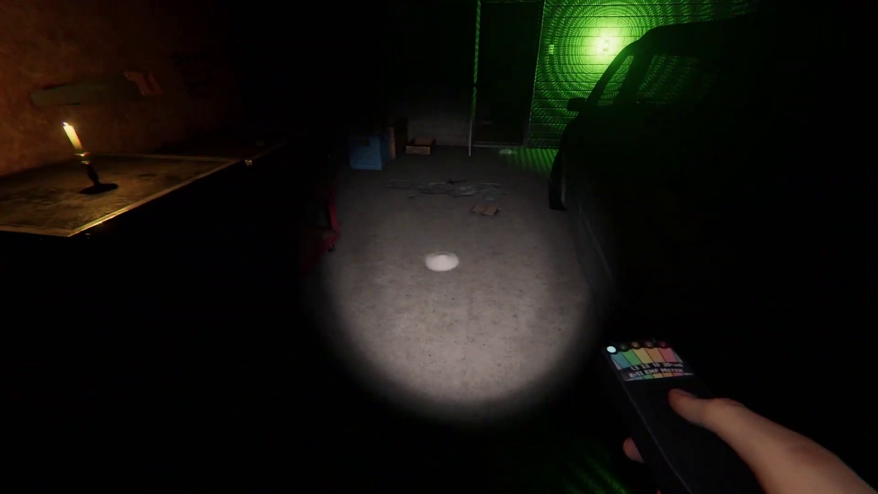
Circle the van past the tool carts and green-lit wall to the paint-can shelf
key("w")
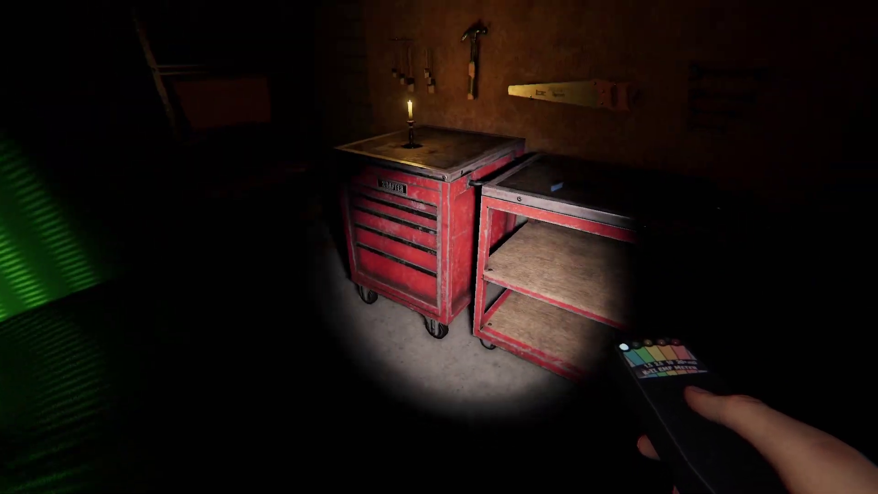
key("w")
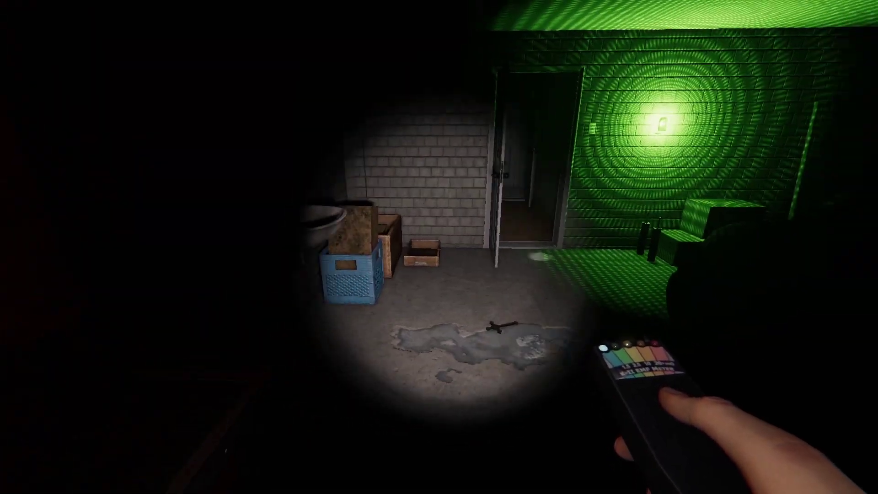
key("w")
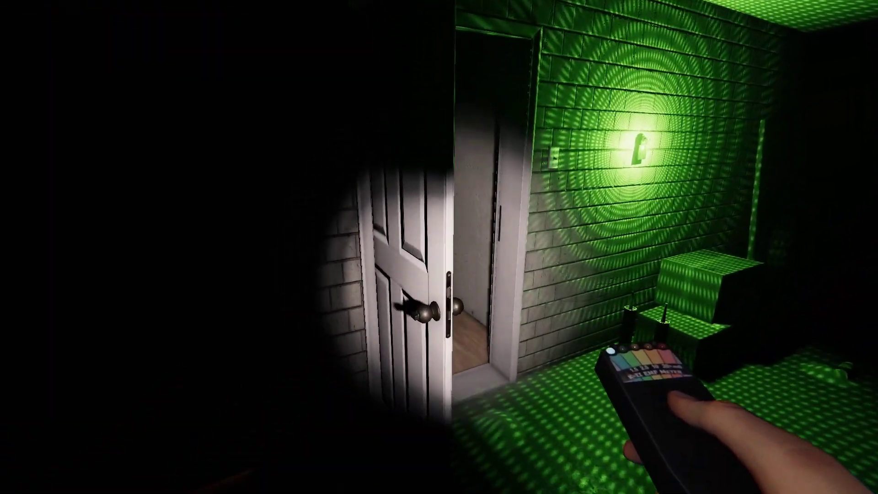
key("w")
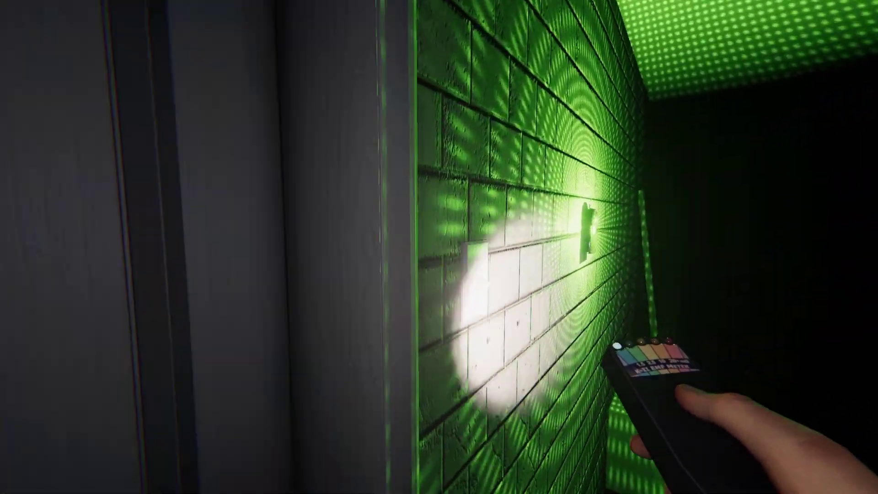
key("w")
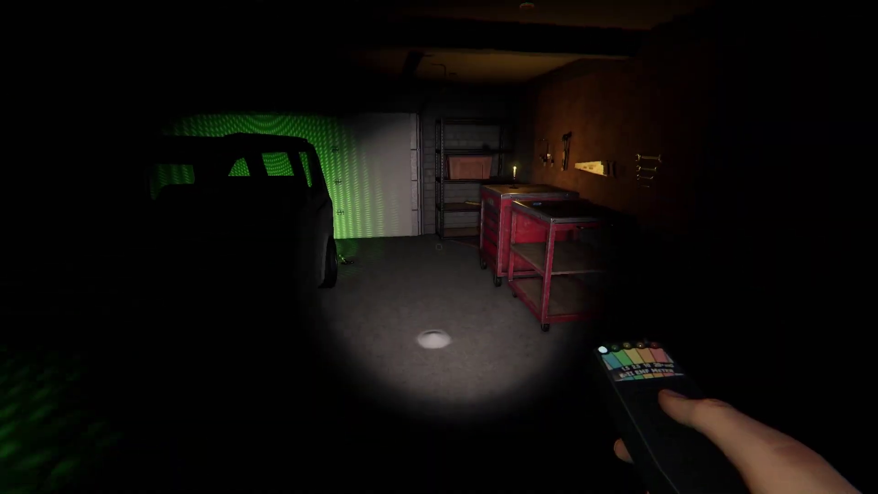
key("w")
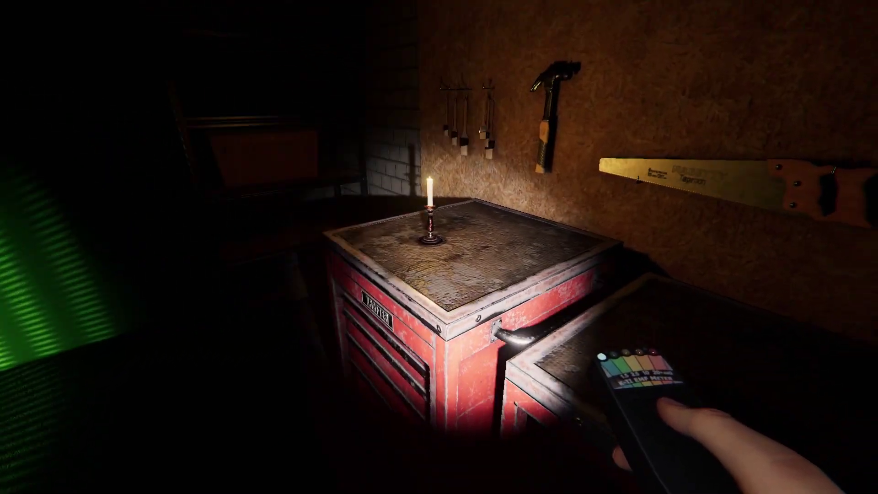
key("w")
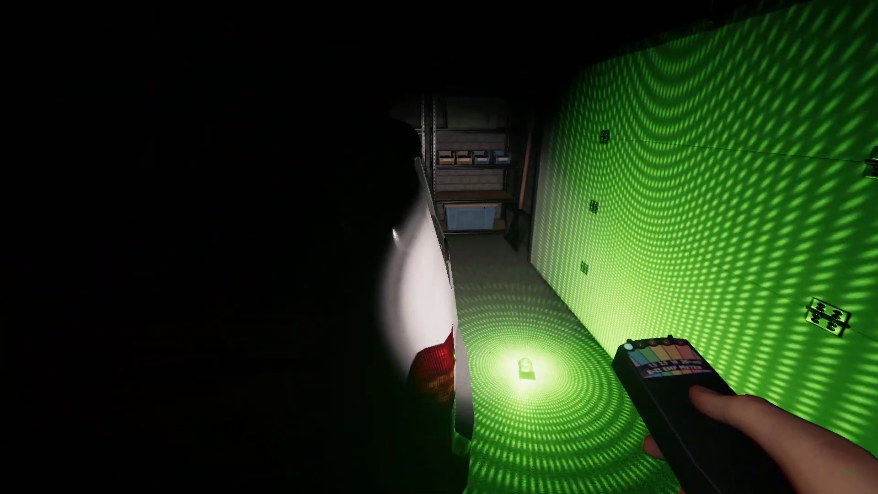
key("w")
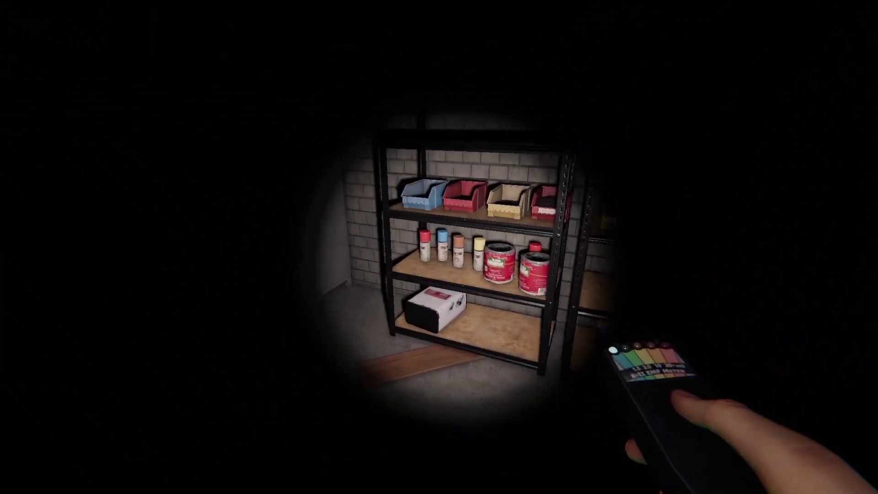
key("w")
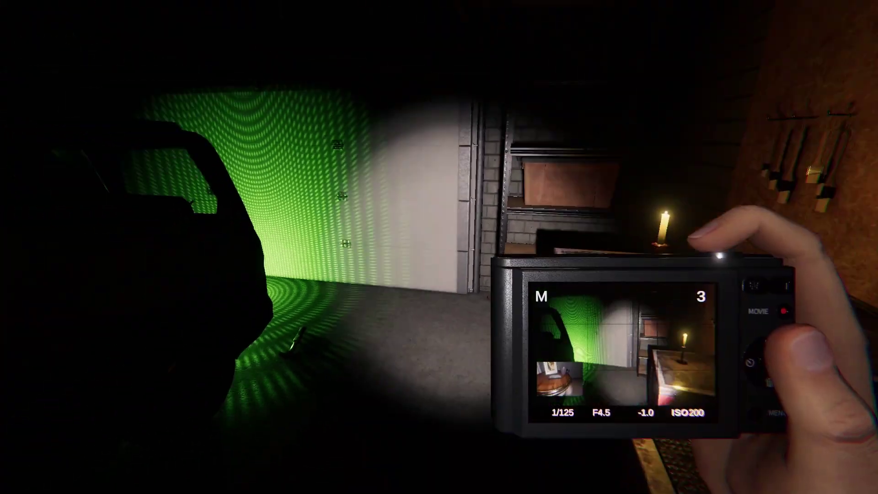
Walk around the garage van, then cycle between the flashlight, photo camera and camcorder
key("w")
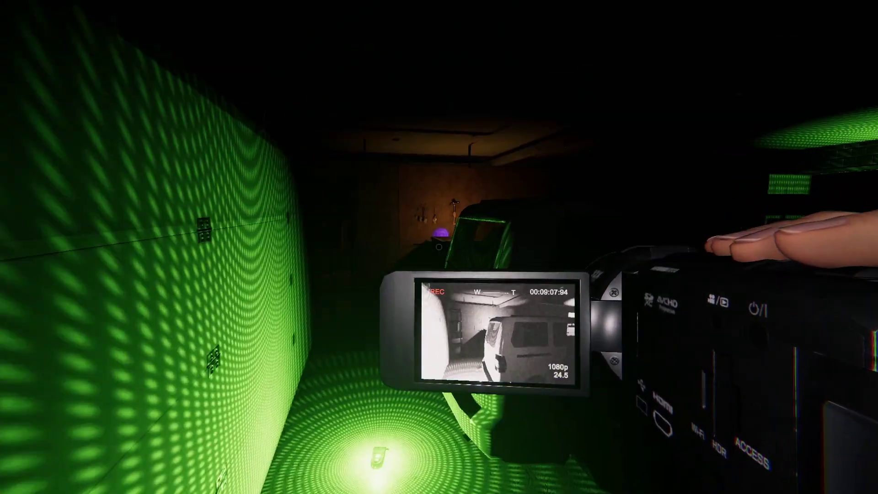
key("2")
key("3")
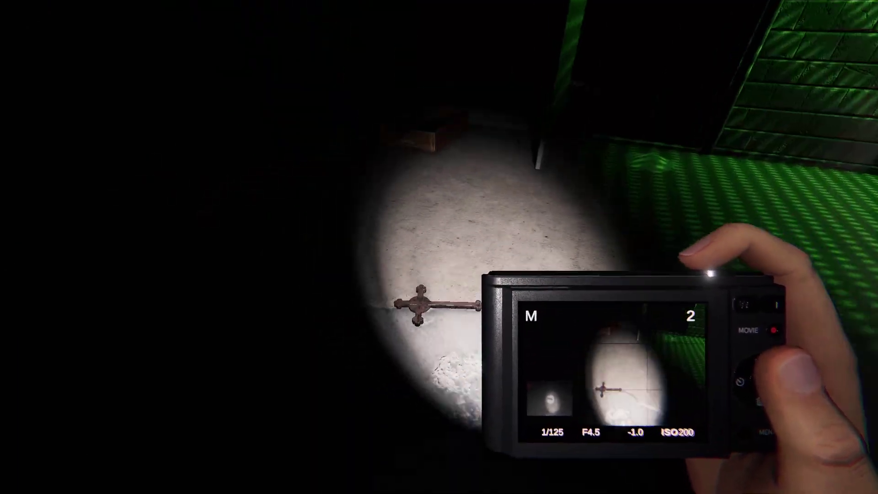
key("1")
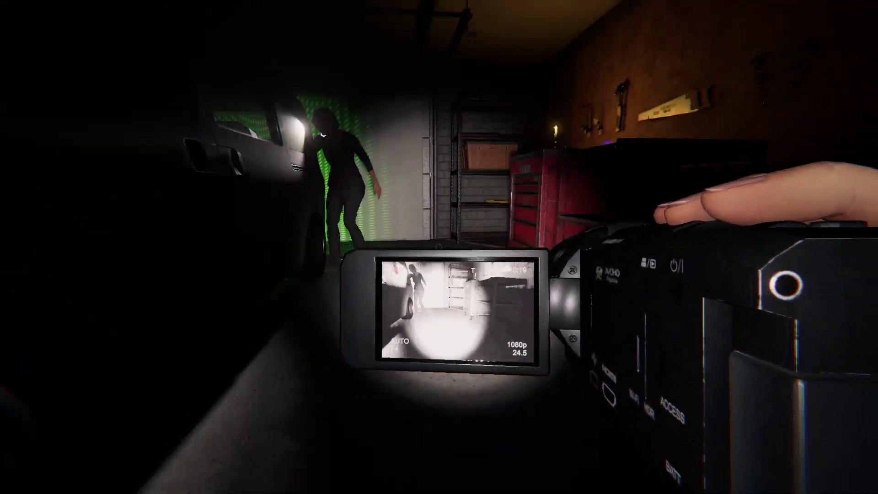
key("q")
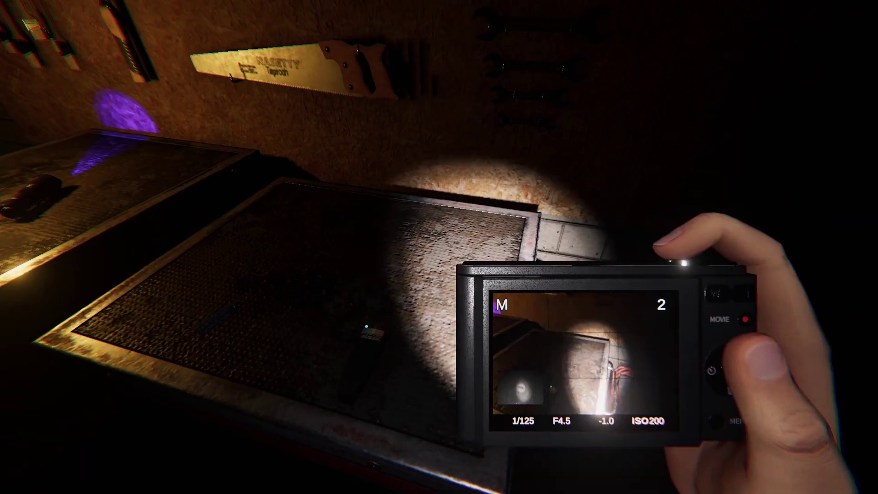
key("q")
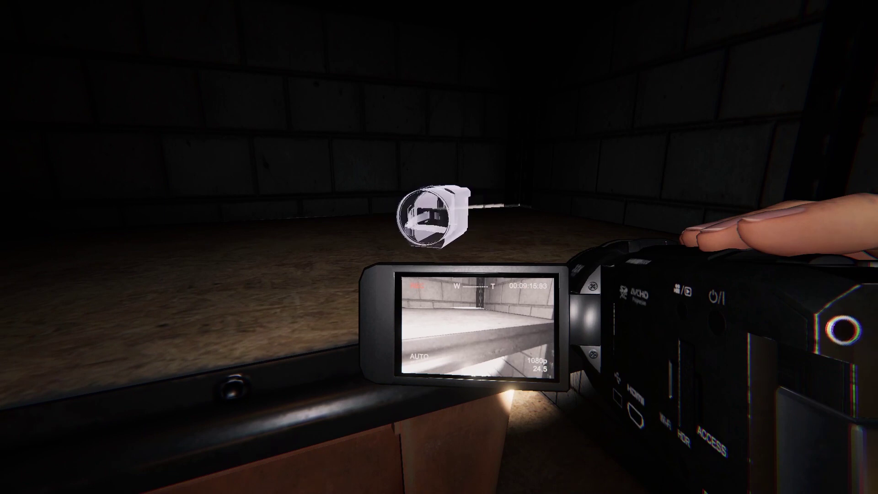
scroll(439, 247, "down", 1)
scroll(439, 247, "down", 1)
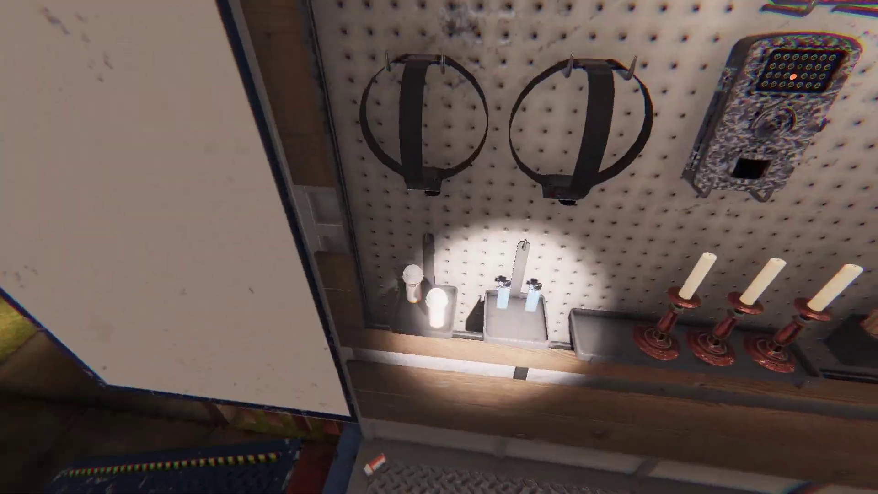
Take pills and journal from the pegboard, switch the feed to CAM 04, drop the photo camera
left_click(440, 247)
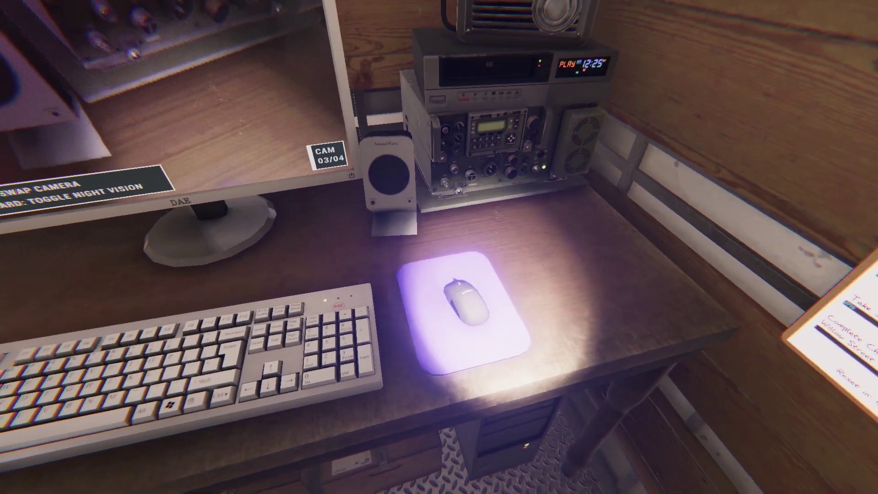
left_click(439, 247)
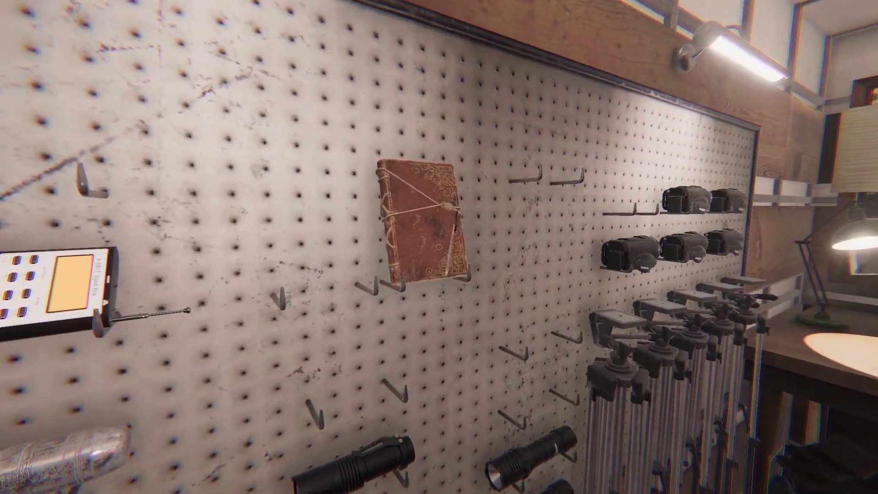
key("e")
scroll(439, 247, "down", 1)
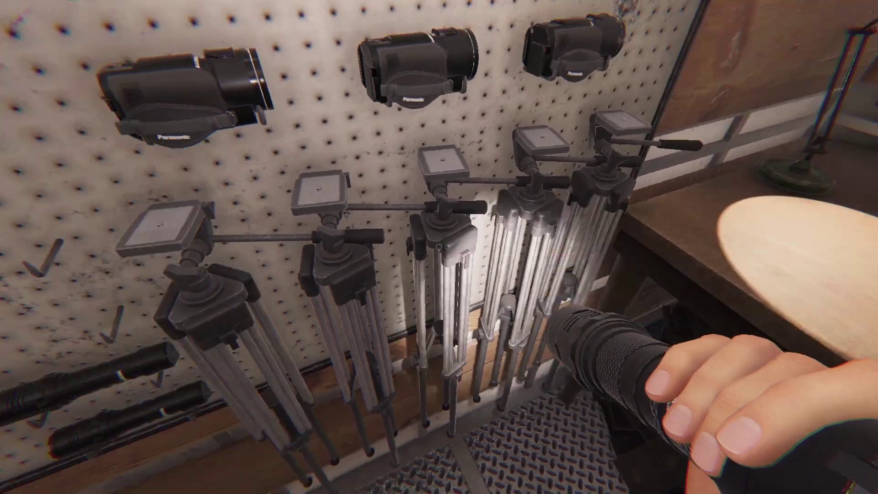
scroll(439, 247, "down", 1)
key("g")
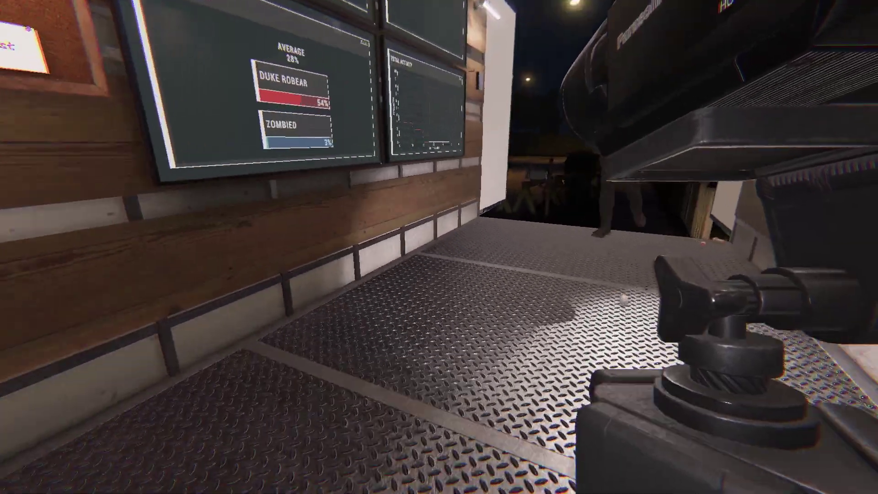
Walk from the truck up the front path, down the hallway and into the garage past the car
key("w")
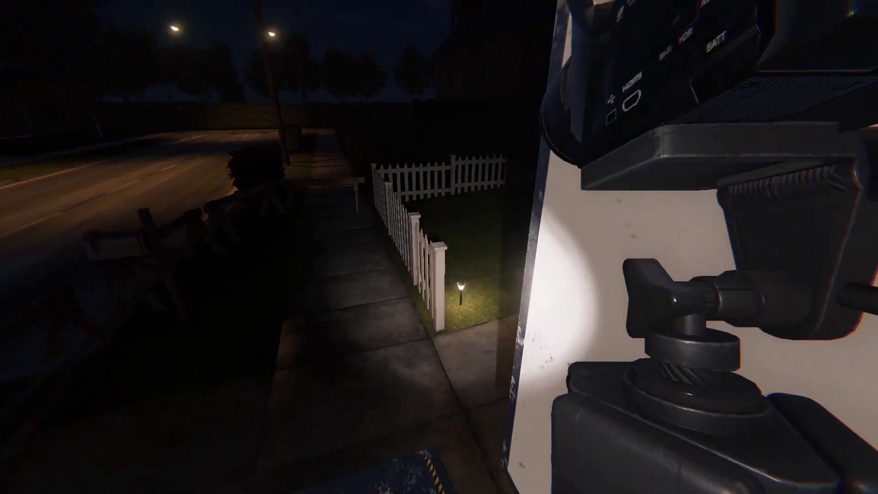
key("w")
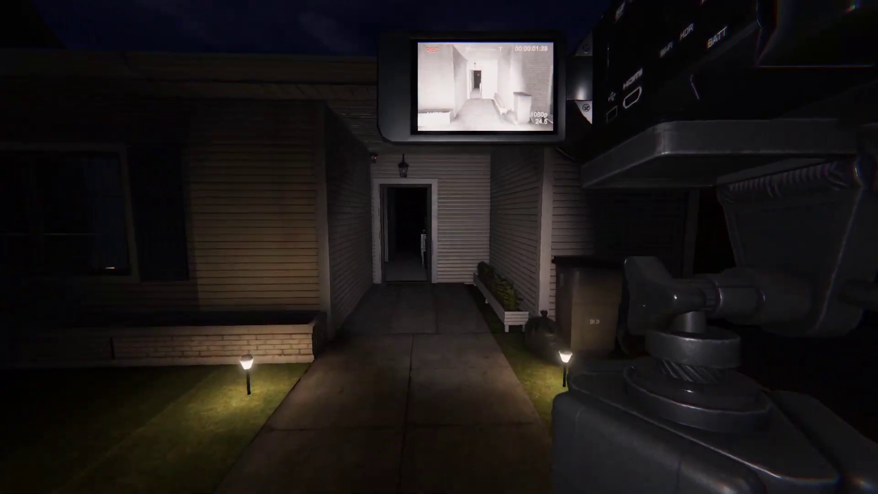
key("w")
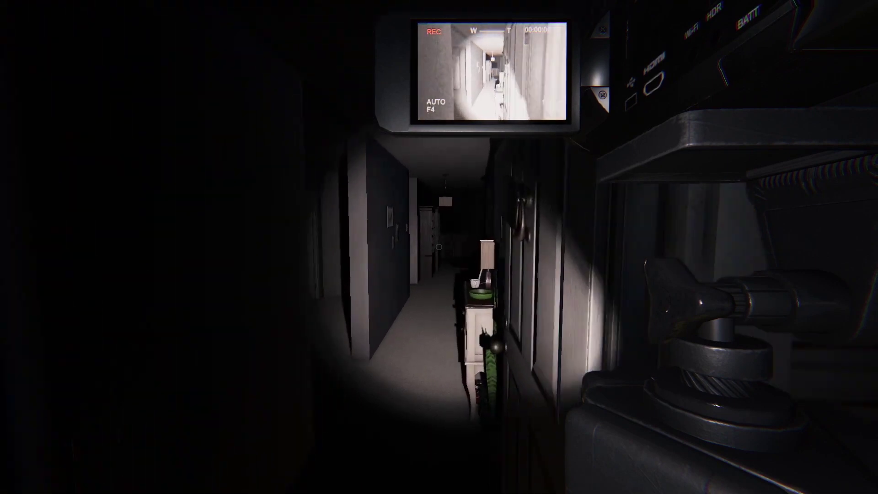
key("w")
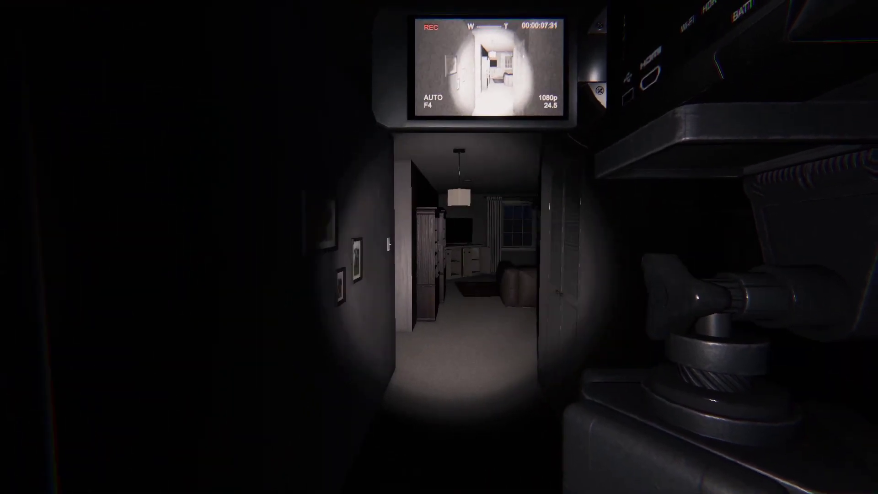
key("w")
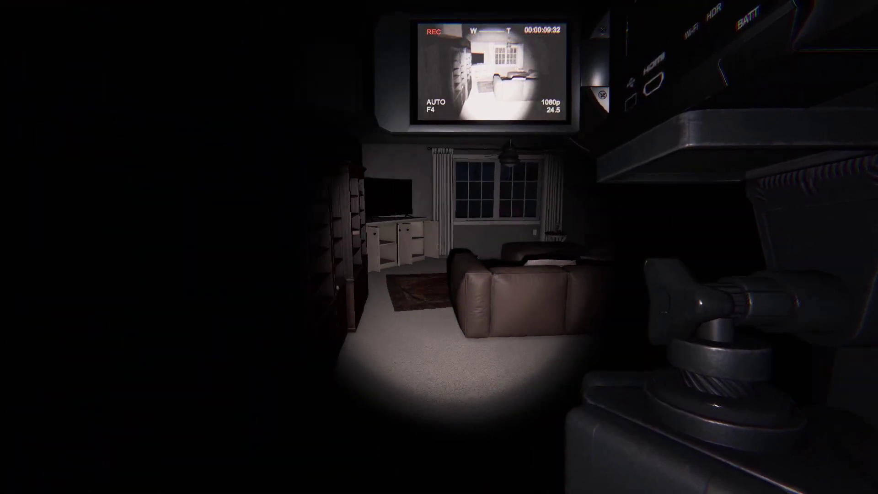
key("w")
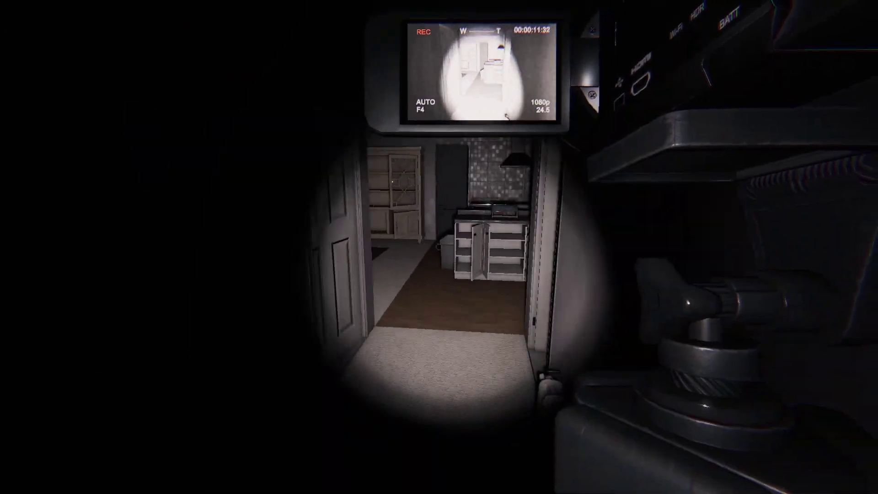
key("w")
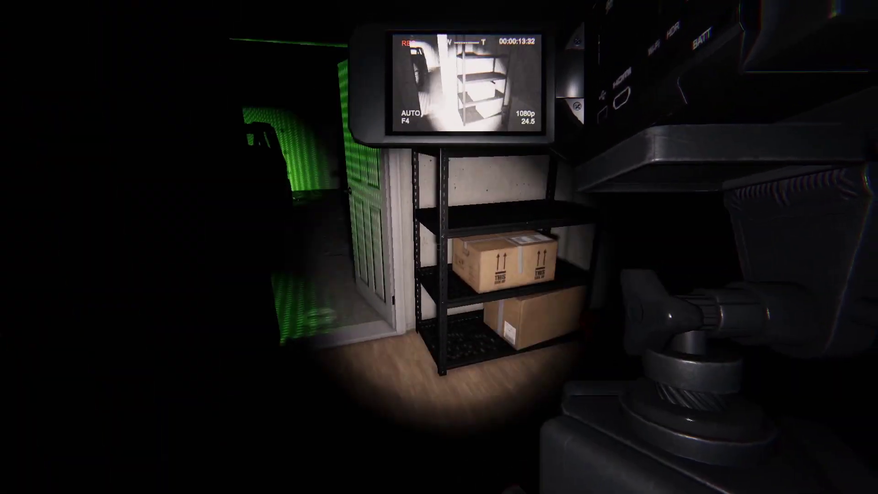
key("w")
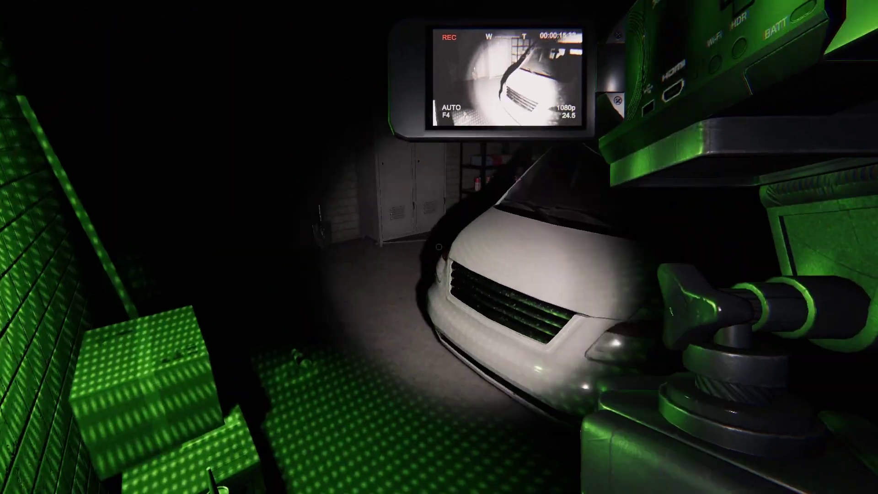
key("w")
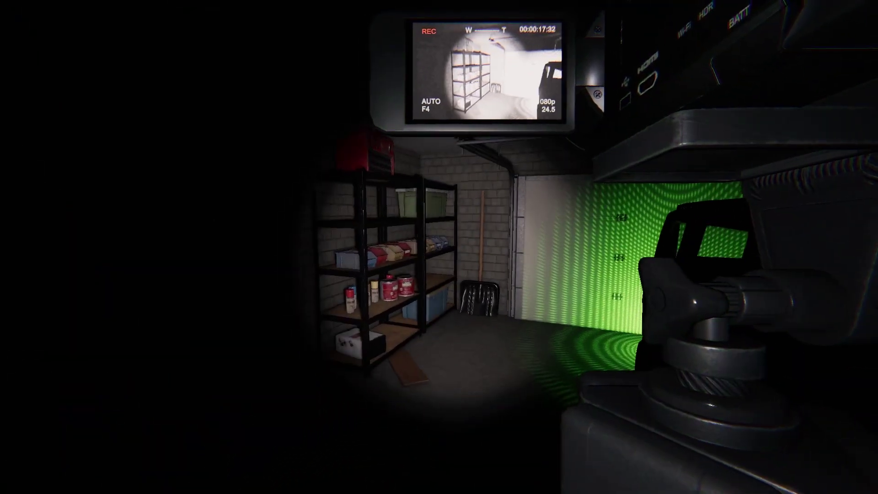
key("w")
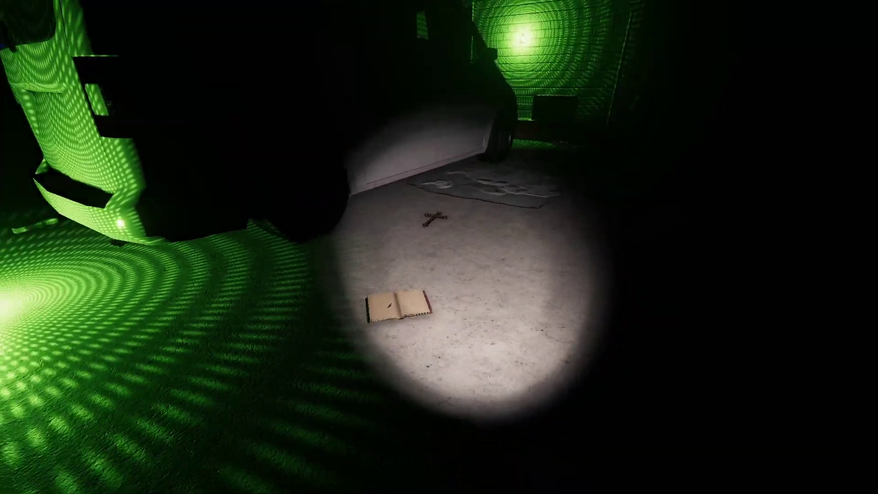
Turn from the van toward the garage storage shelves
key("w")
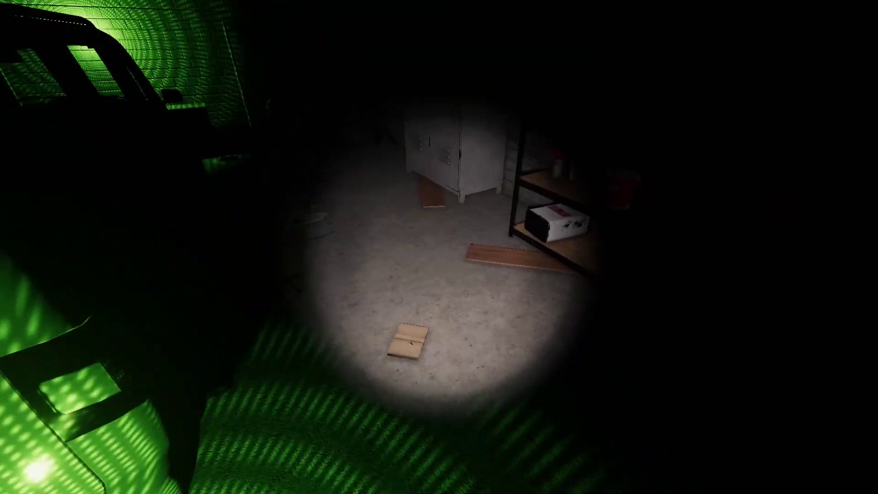
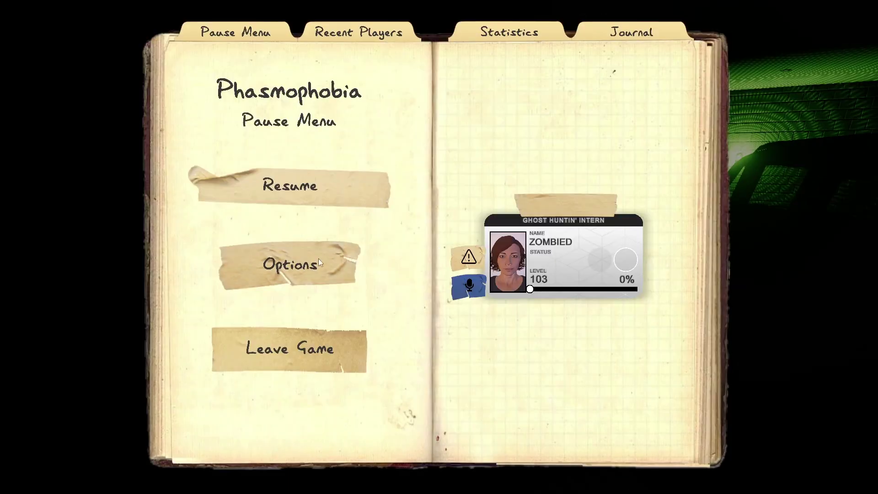
From the pause menu, review player statistics, adjust audio settings and apply them
left_click(291, 307)
left_click(514, 30)
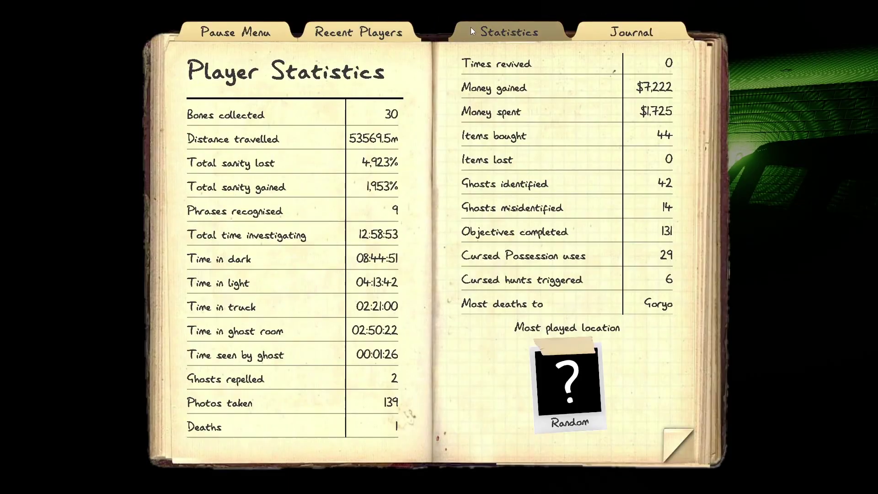
left_click(197, 26)
left_click(289, 254)
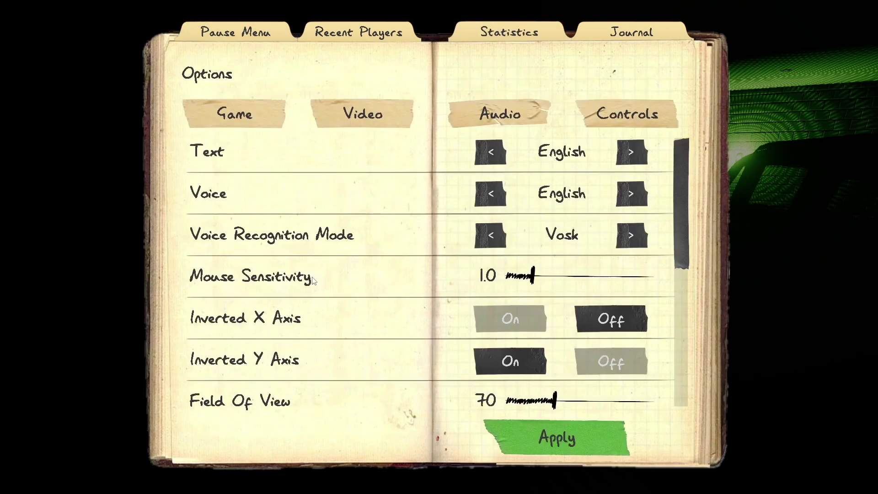
left_click(498, 110)
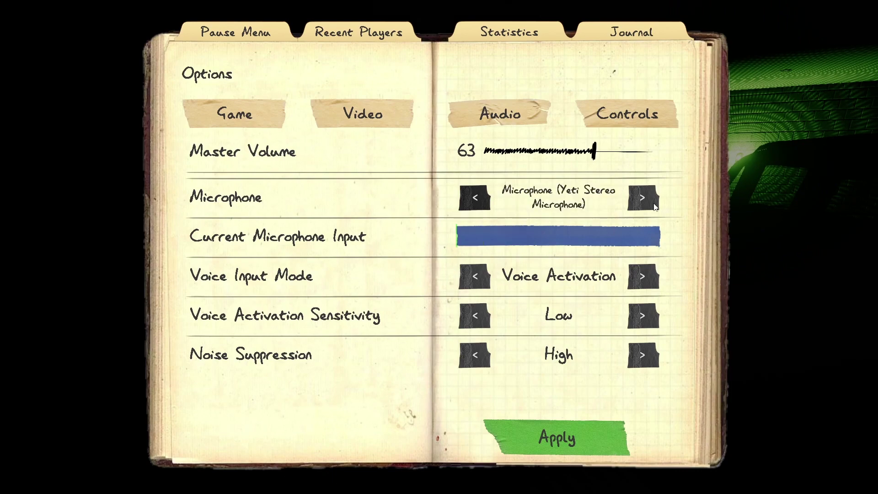
left_click(589, 449)
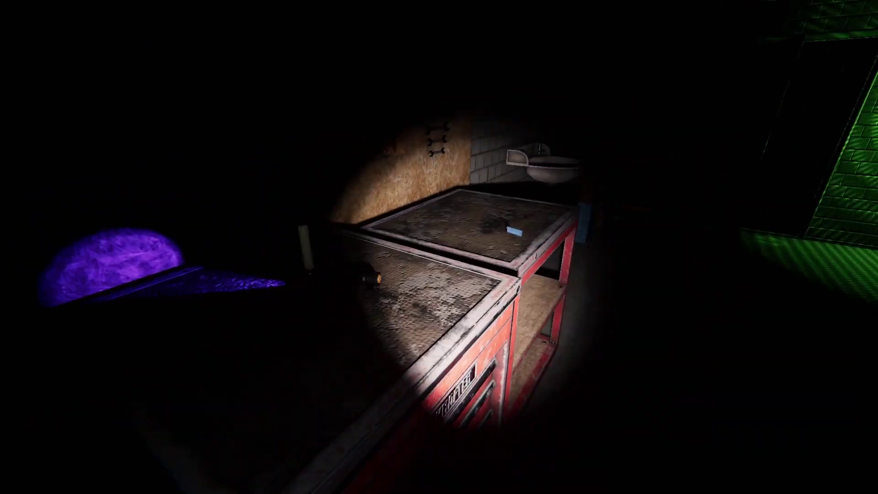
Look over the tool cart and van in the garage, briefly checking the journal
key("w")
key("w")
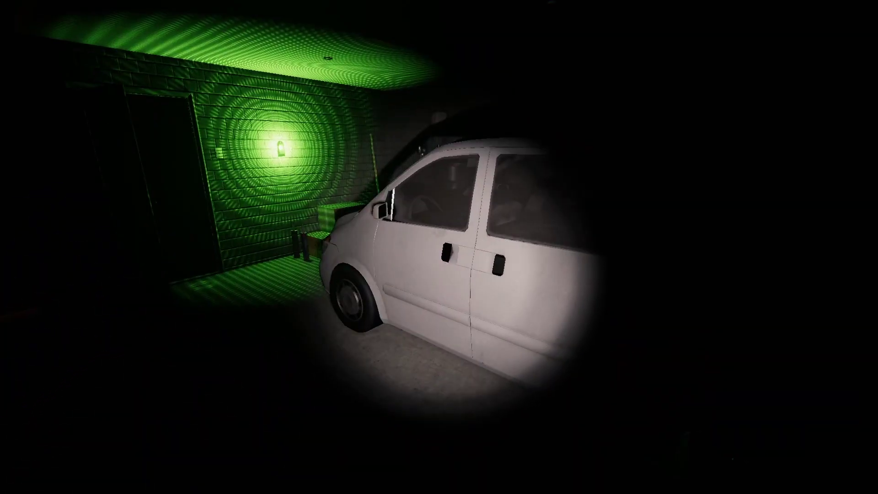
key("w")
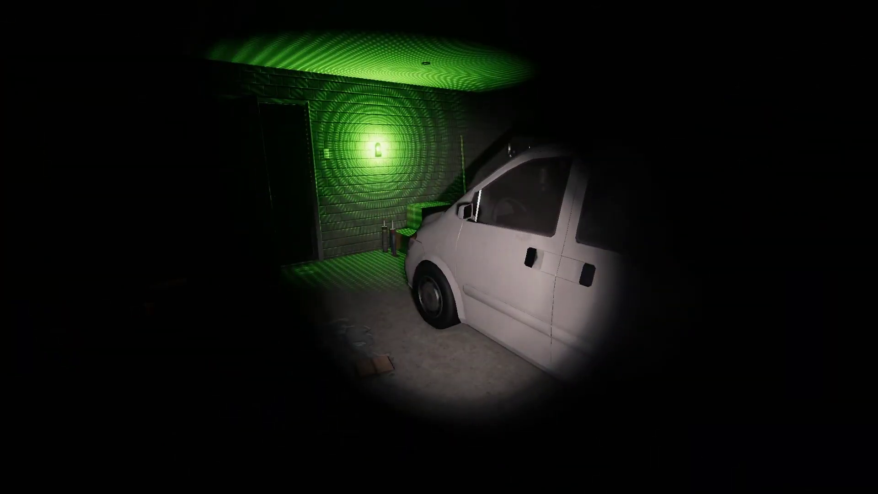
key("Escape")
key("Escape")
key("j")
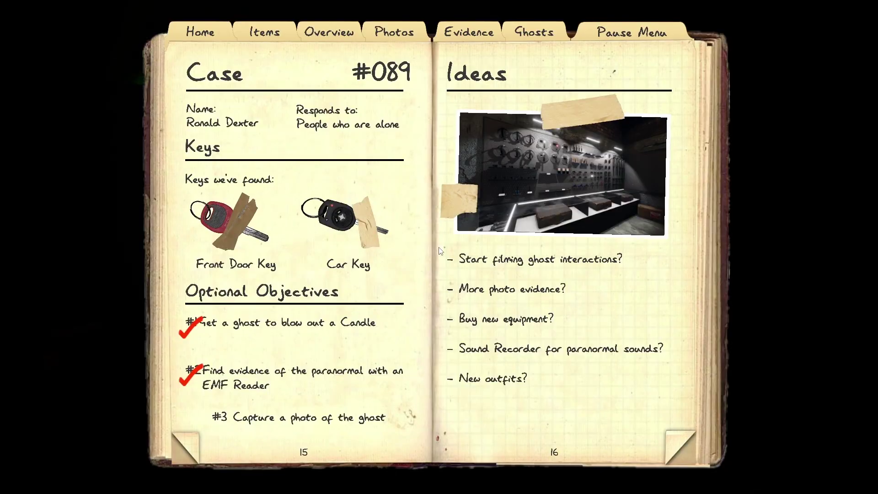
key("j")
key("w")
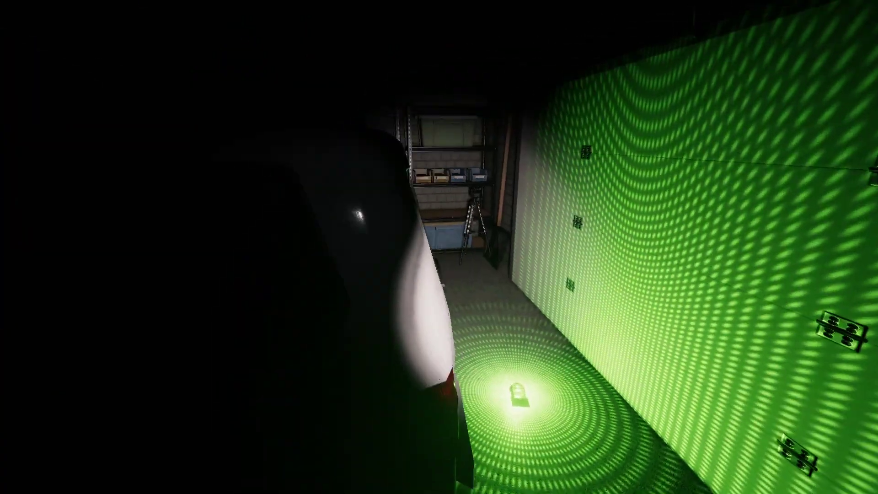
key("w")
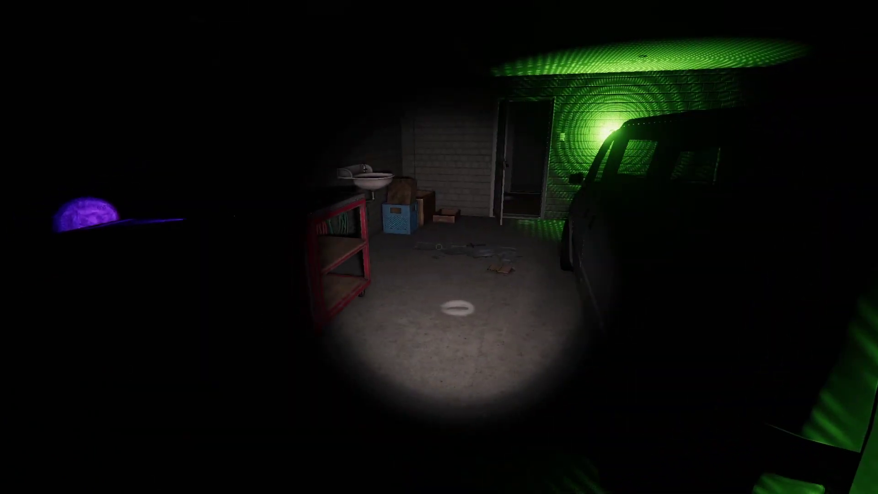
Walk around the garage past the blue crate, red shelf, workbench and tire corner
key("w")
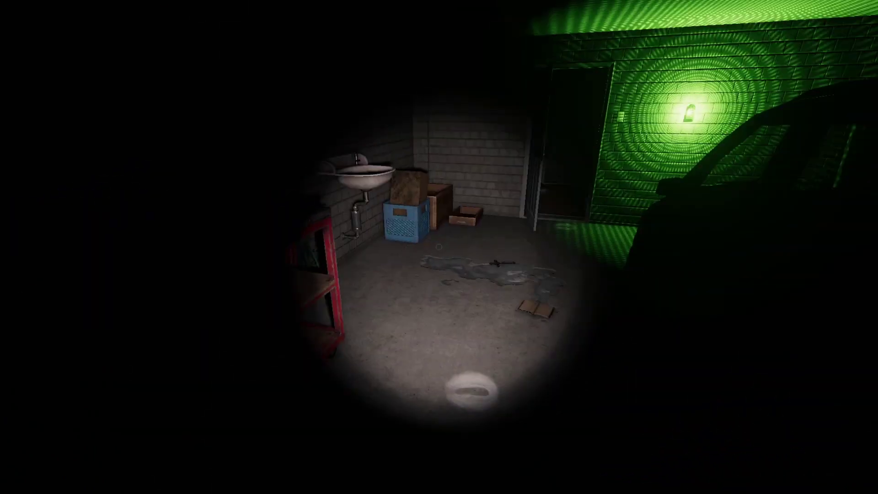
key("w")
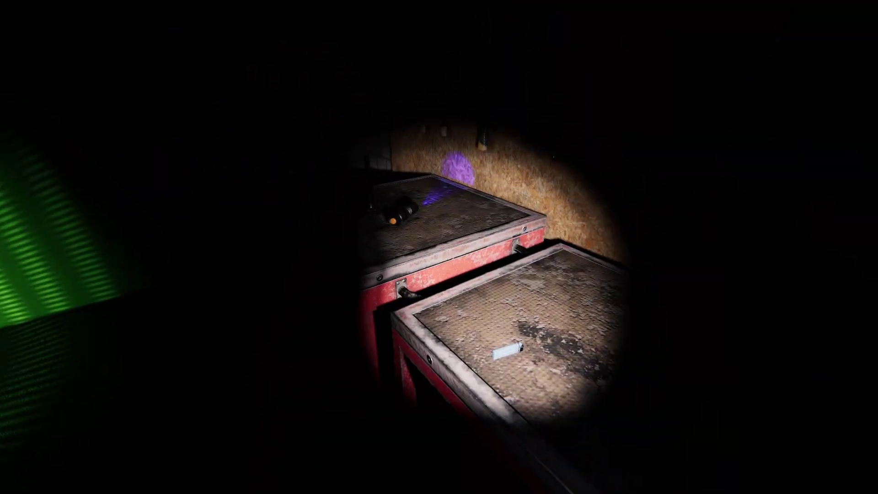
key("w")
key("w")
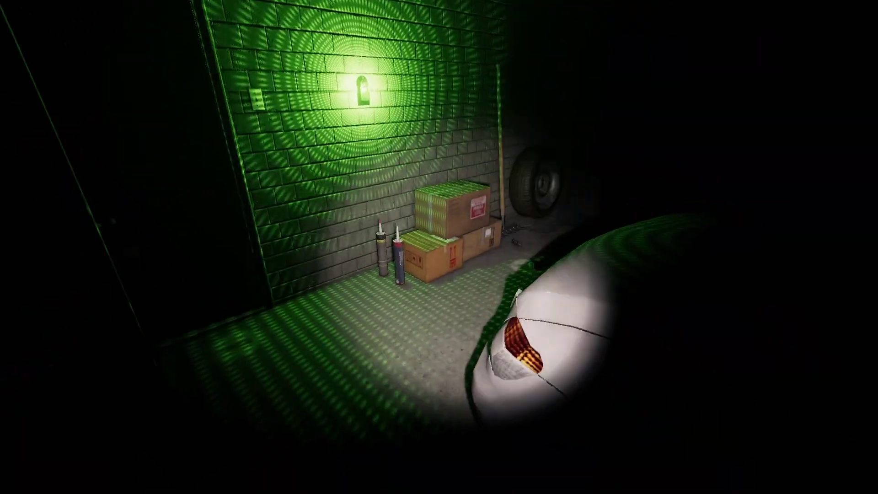
key("w")
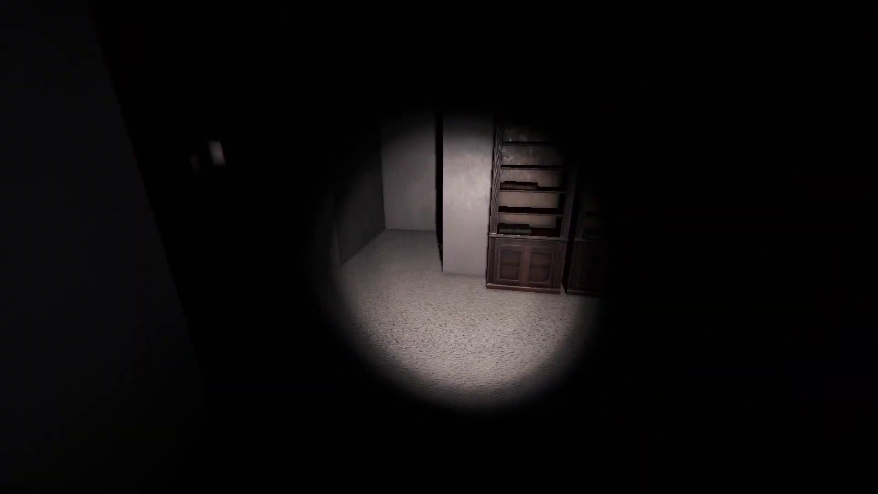
Go down the hallway out the front door and open the journal at Case #089
key("w")
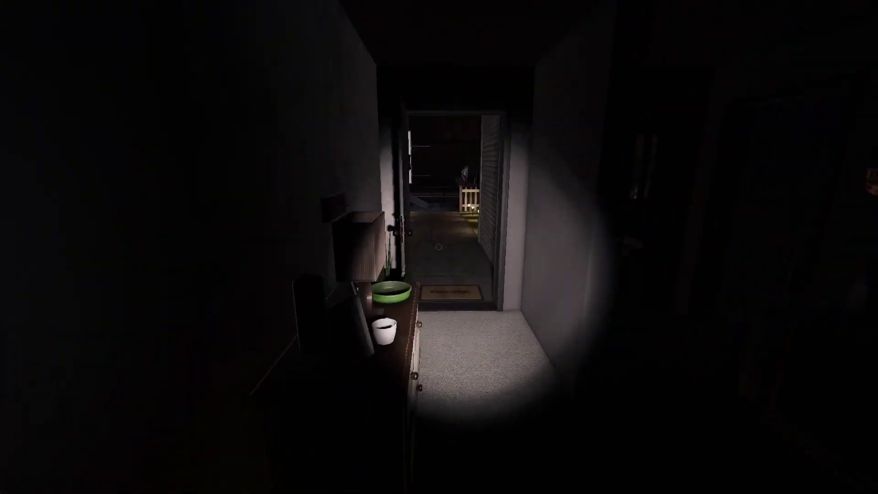
key("w")
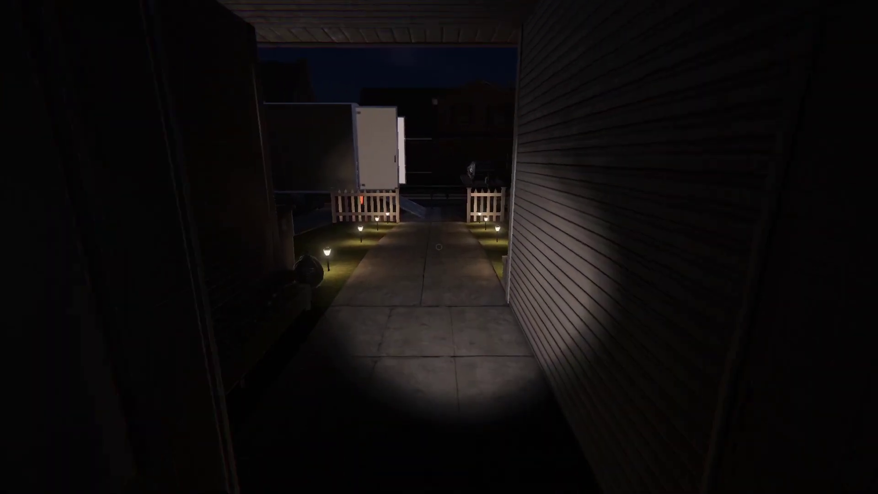
key("w")
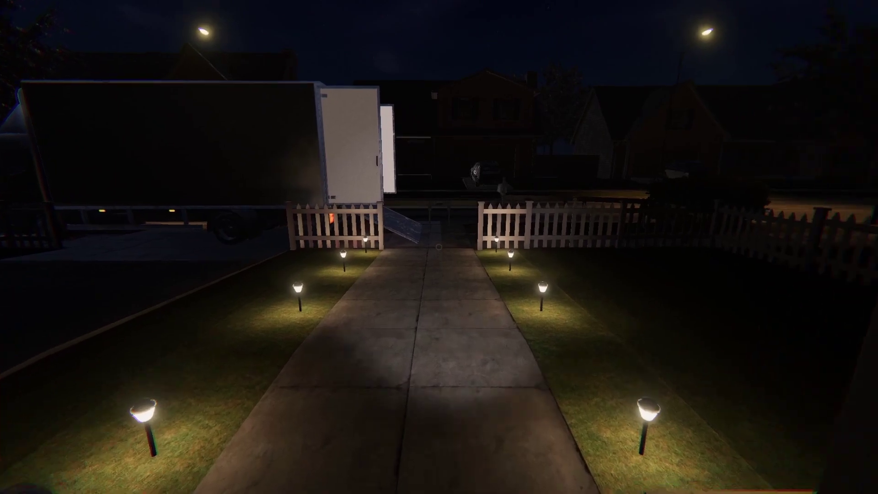
key("j")
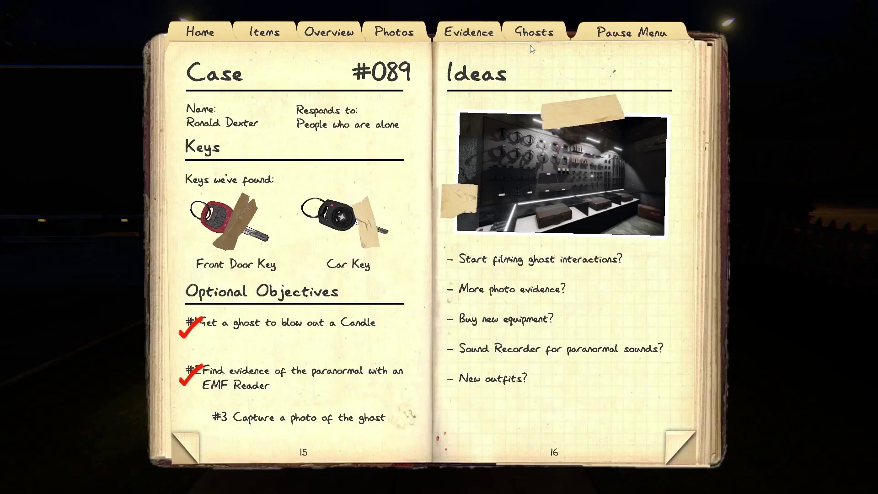
Review the journal's evidence checklist and ghost type entries, including Spirit
left_click(534, 32)
left_click(473, 32)
left_click(539, 31)
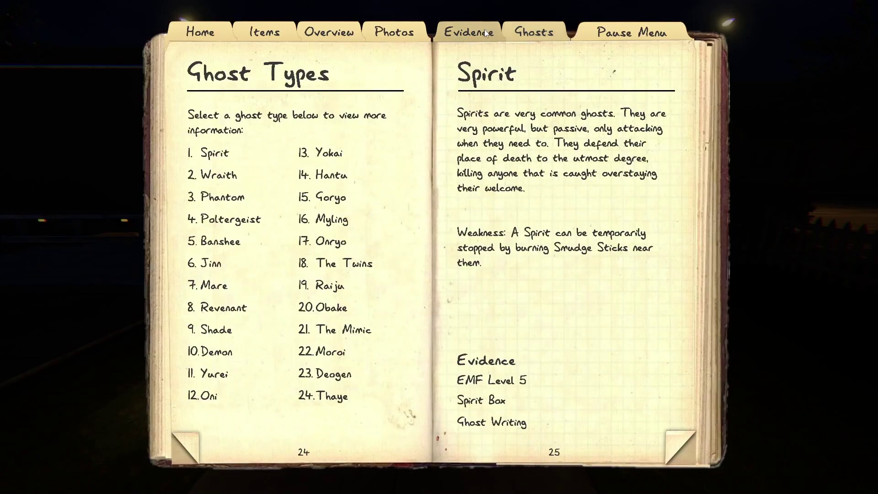
left_click(482, 30)
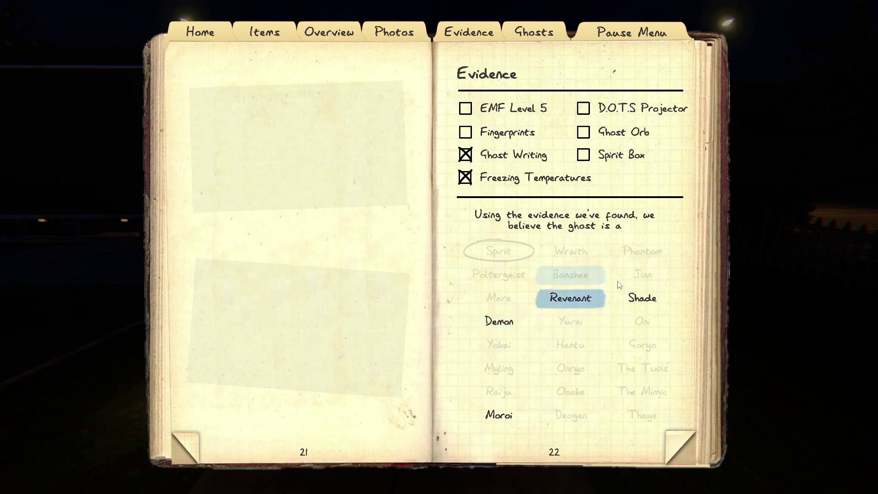
left_click(528, 32)
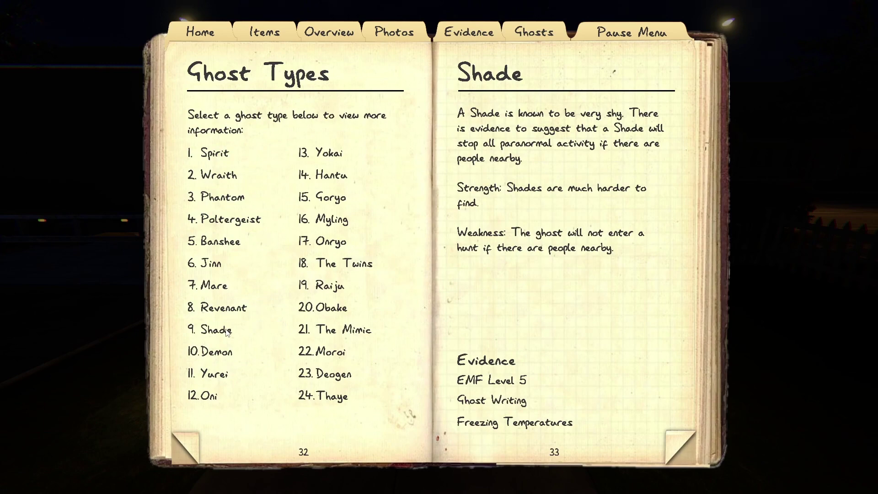
Close the journal and walk up the ramp to the truck monitors
key("j")
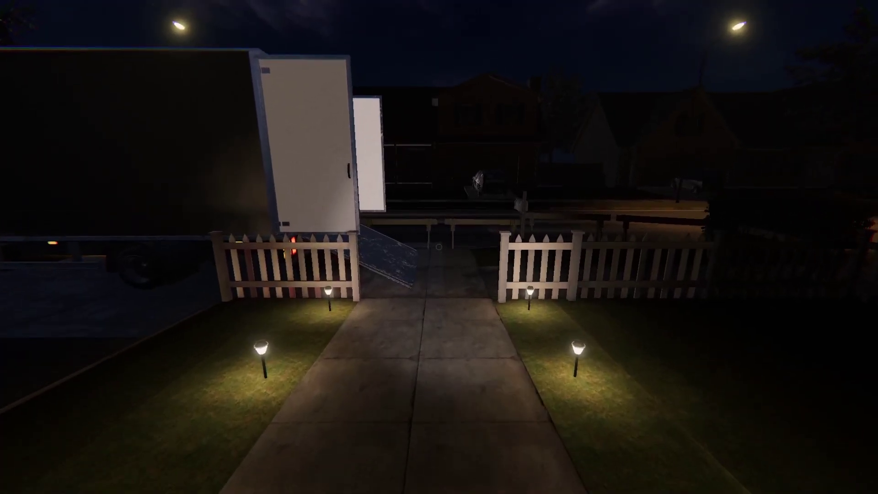
key("w")
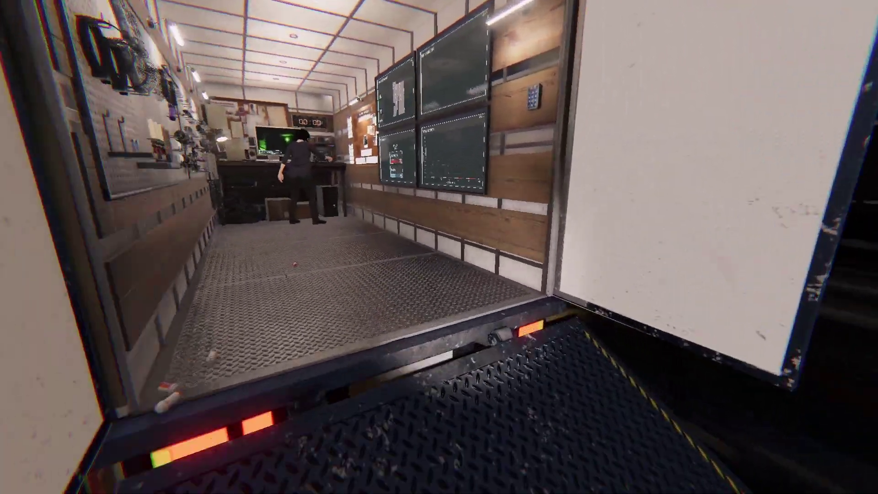
key("w")
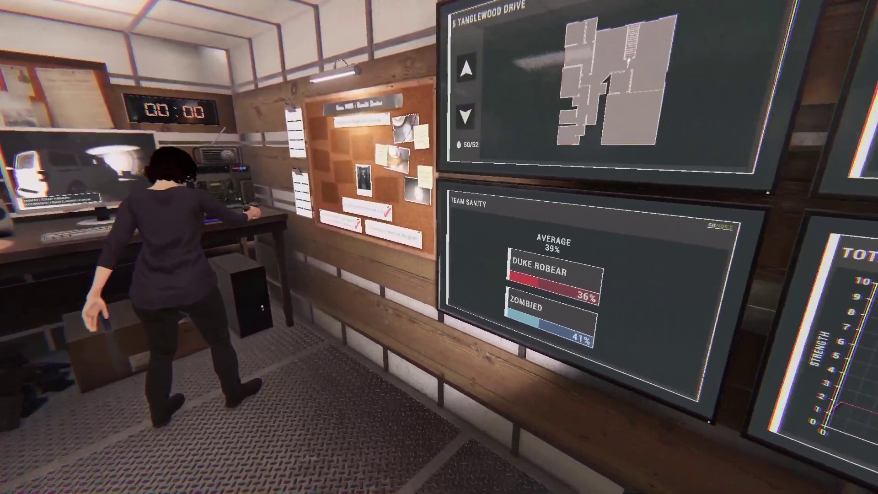
Pick up the photo camera from the truck desk
key("w")
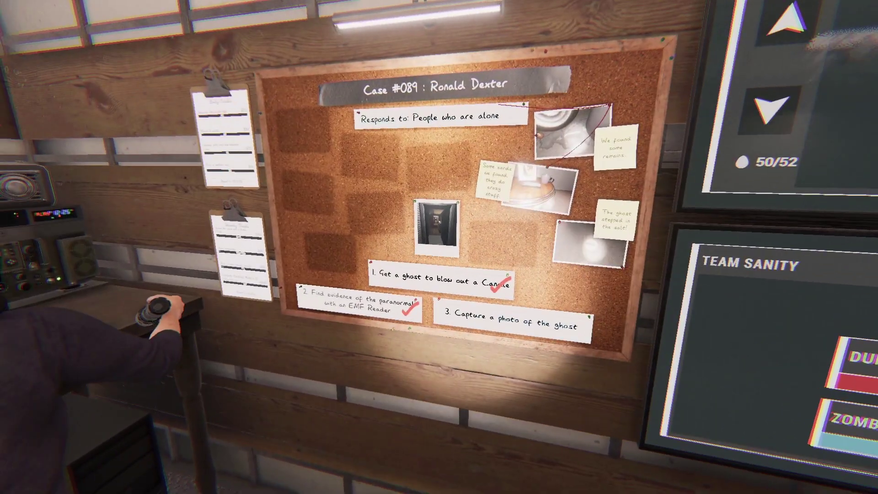
key("w")
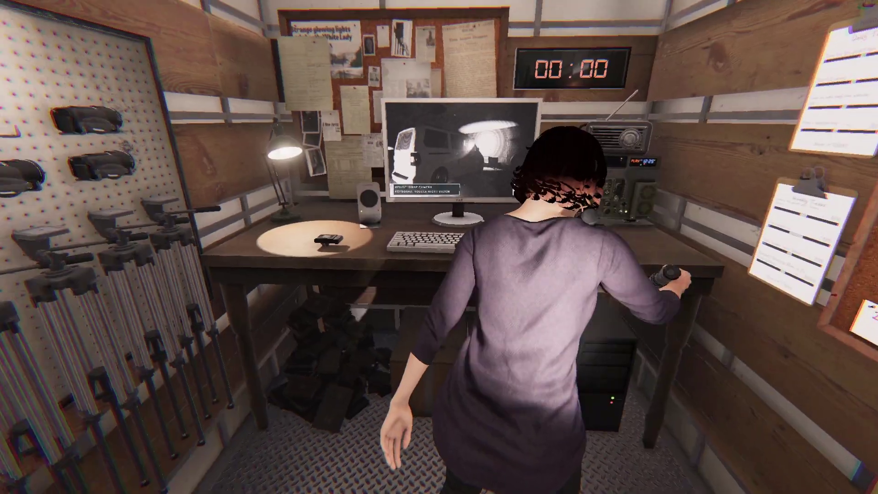
key("e")
Check the monitor feed, then leave the truck toward the house, camera on
key("w")
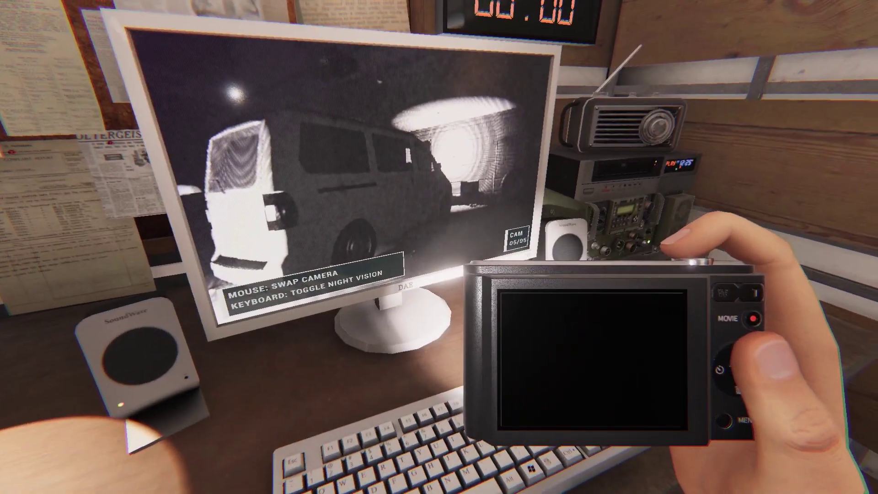
key("w")
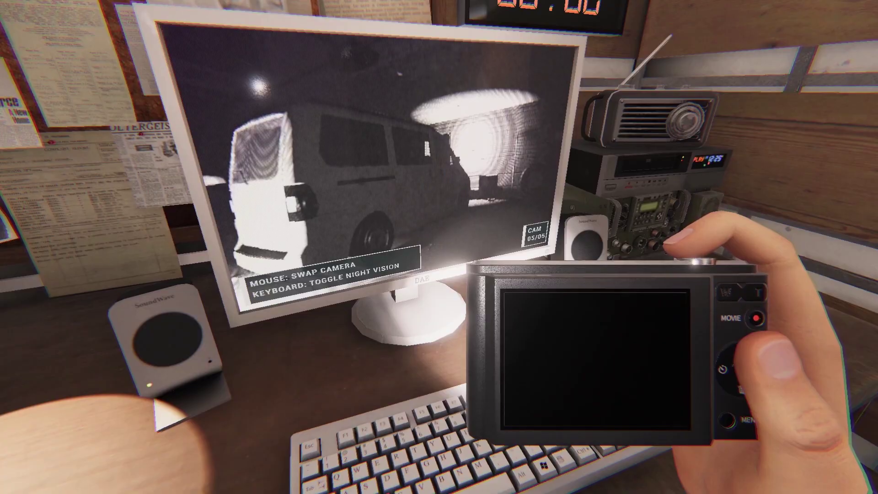
key("w")
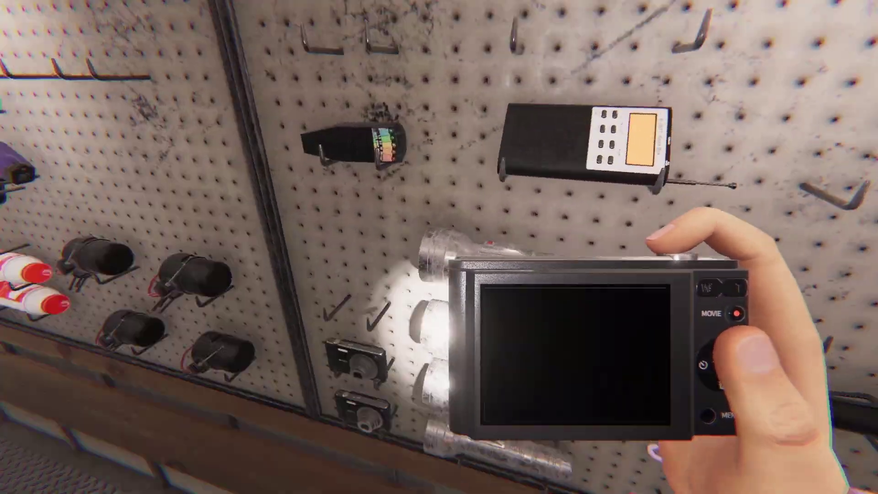
key("s")
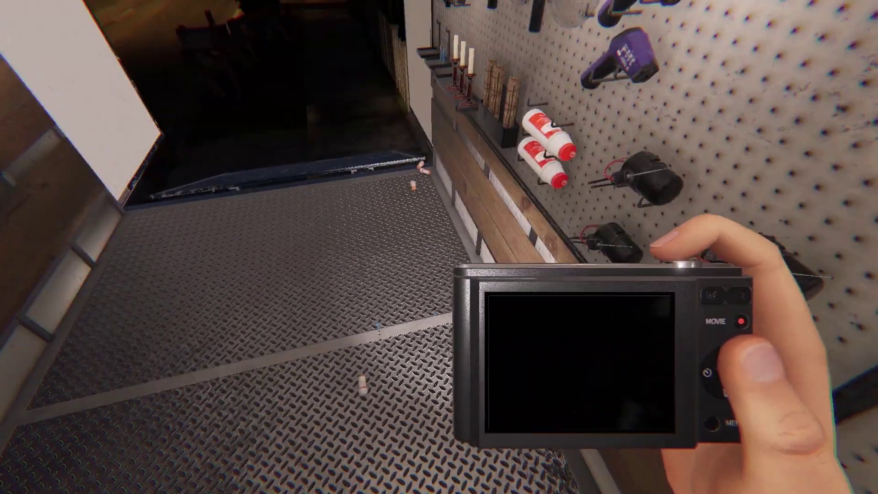
key("w")
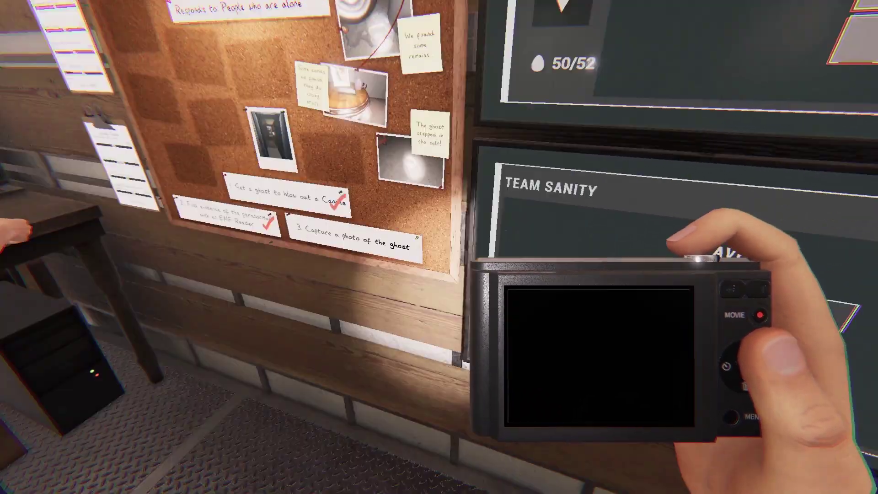
key("w")
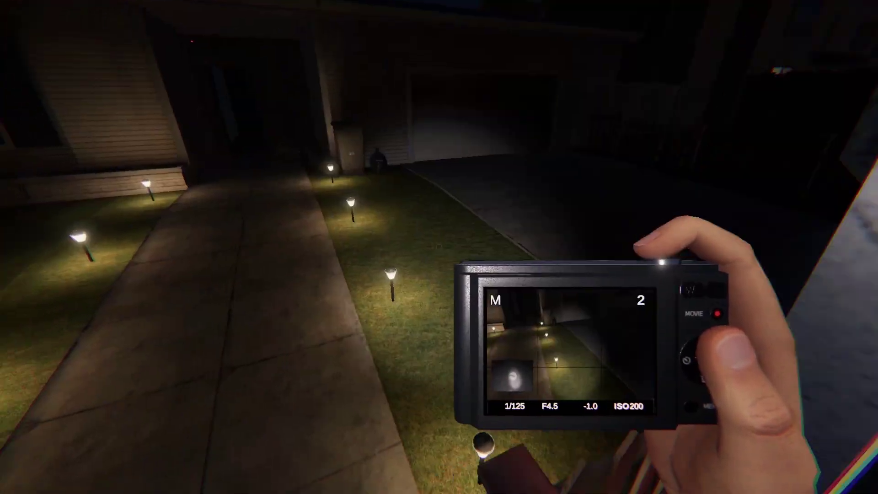
Walk up the path through the front door, past the hallway, bathroom and bedroom
key("w")
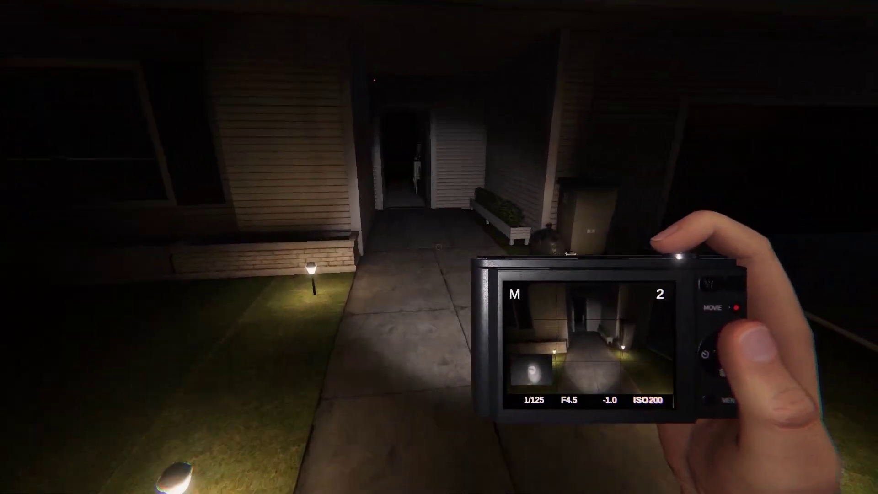
key("w")
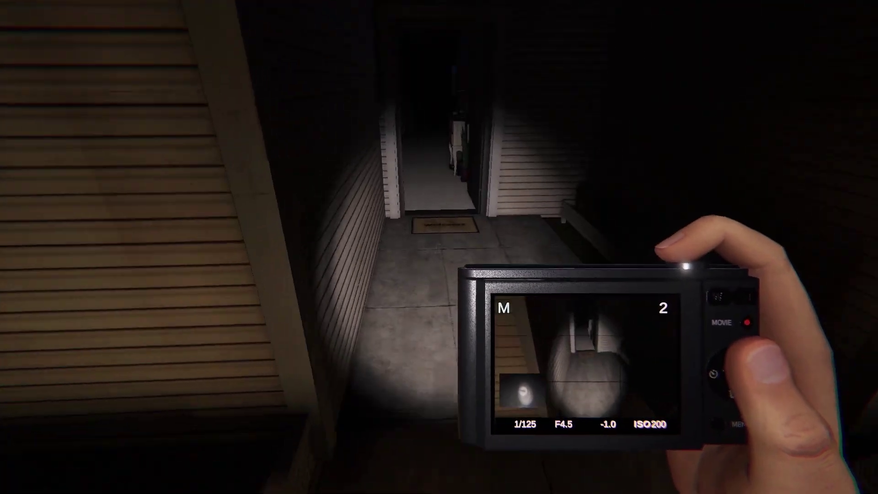
key("w")
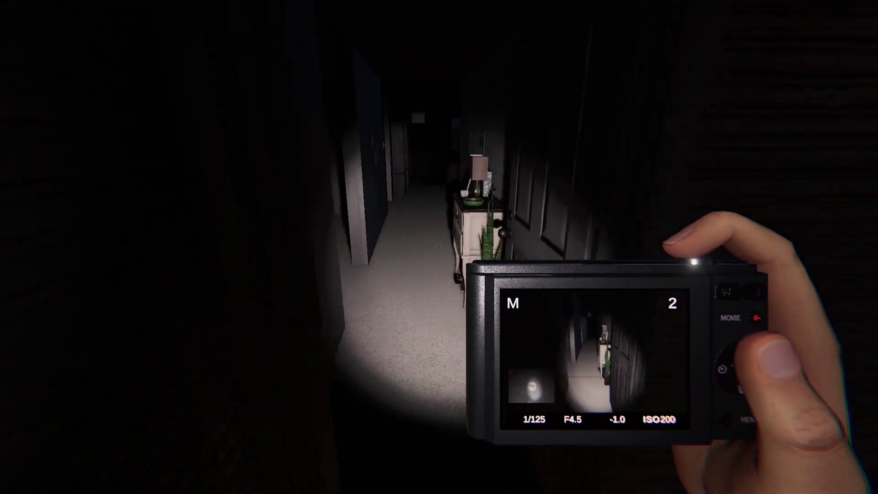
key("w")
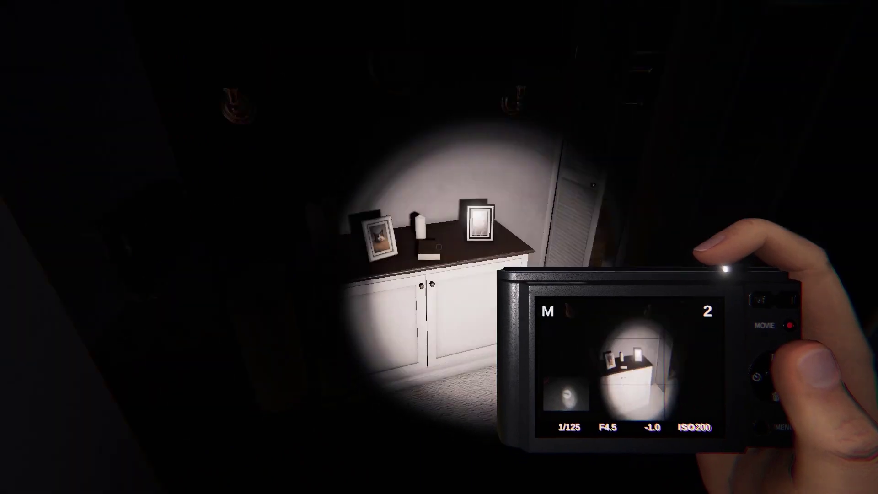
key("w")
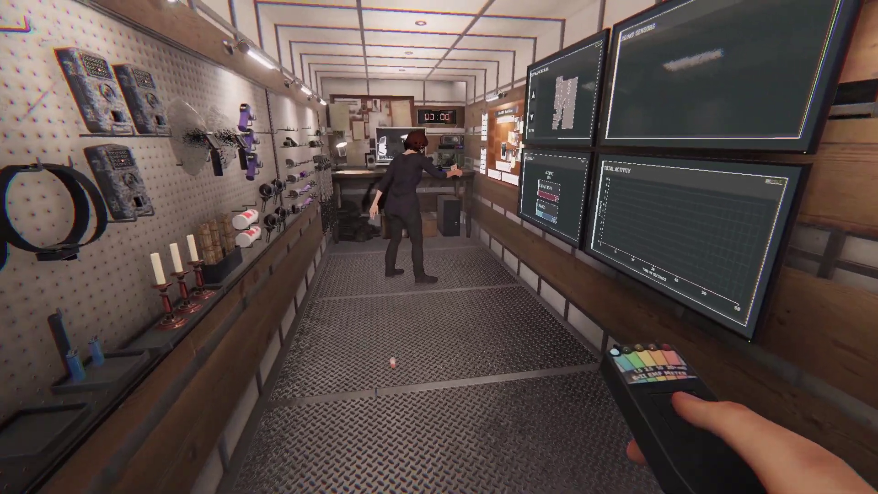
Check the journal's Evidence page, then close the journal
key("j")
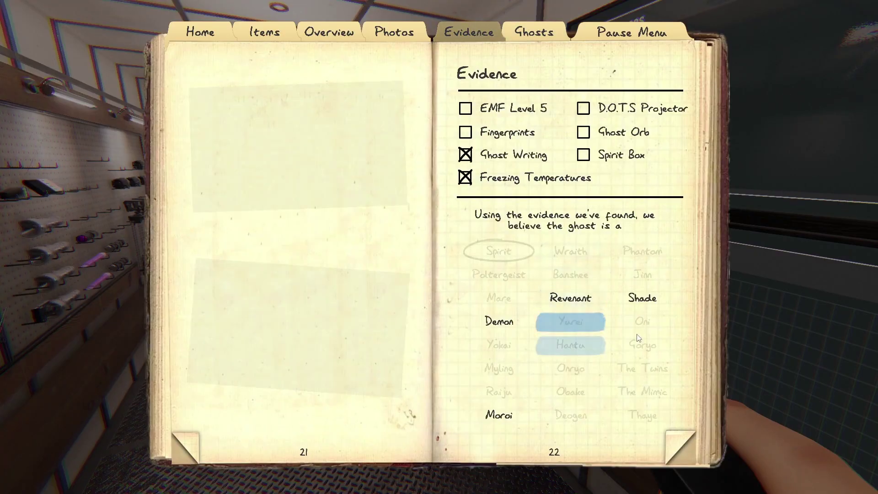
key("j")
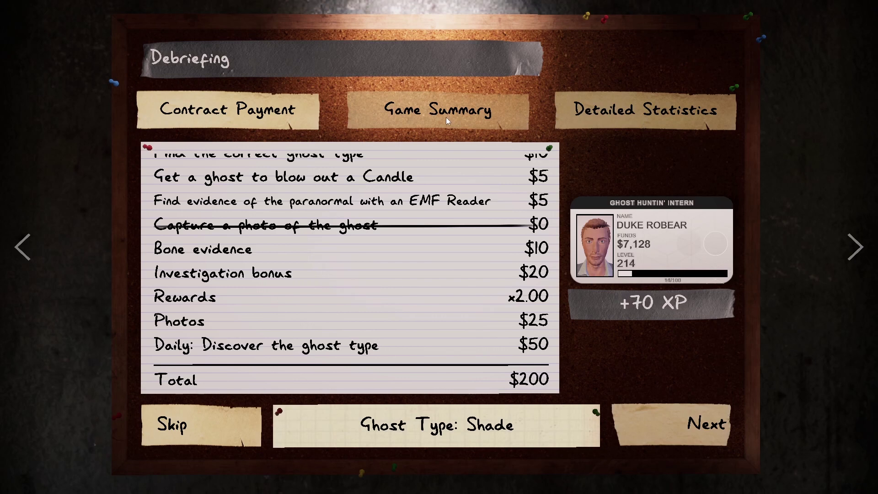
Review the detailed statistics and game summary, then continue to the lobby
left_click(634, 99)
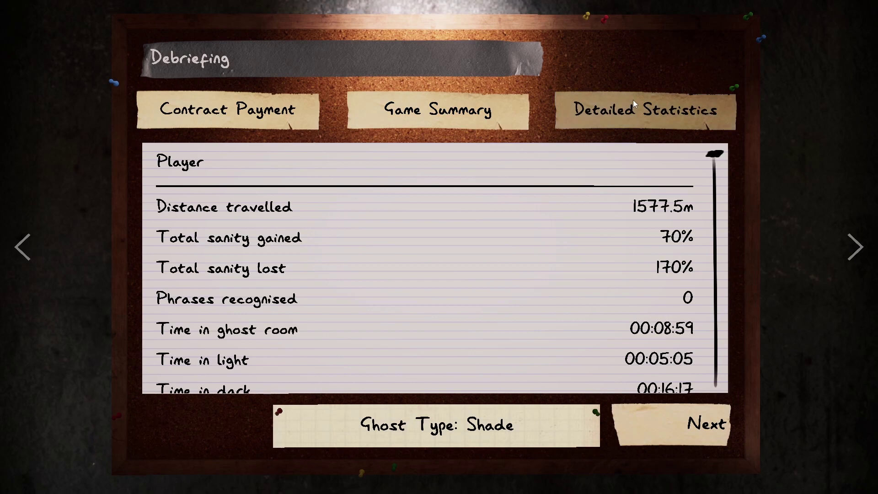
left_click(500, 117)
left_click(694, 421)
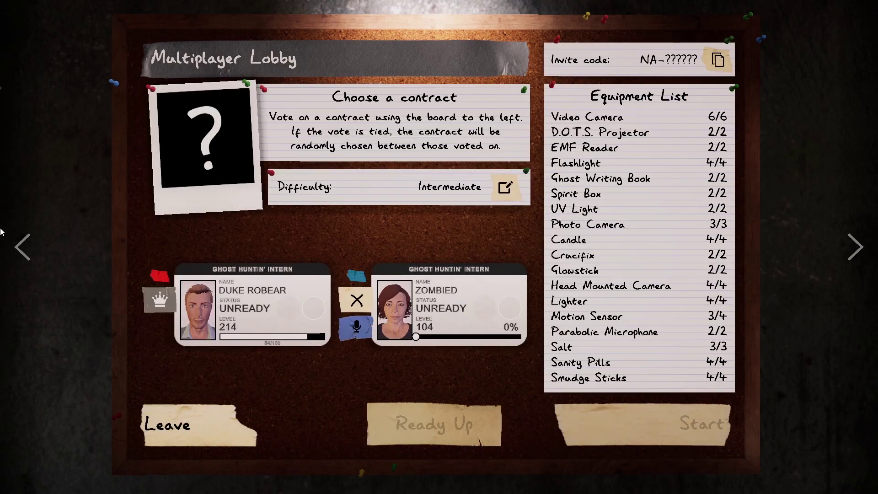
Vote for 42 Edgefield Road, ready up, and start the contract
left_click(23, 247)
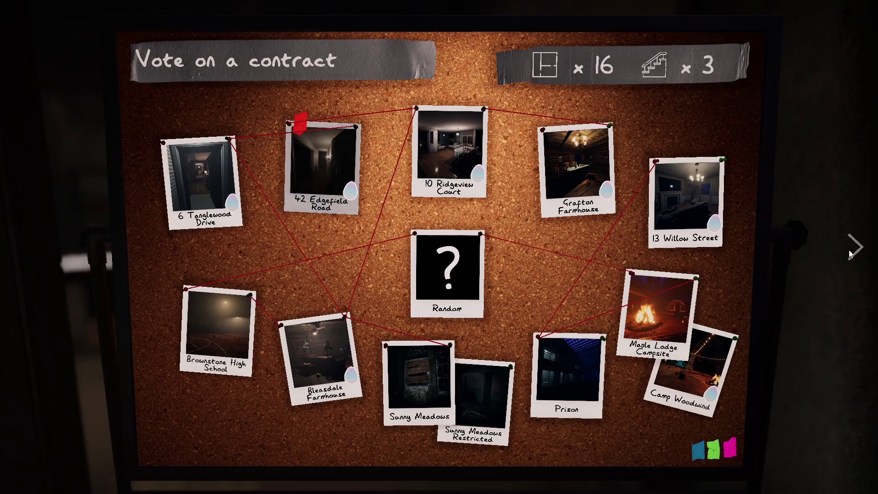
left_click(852, 253)
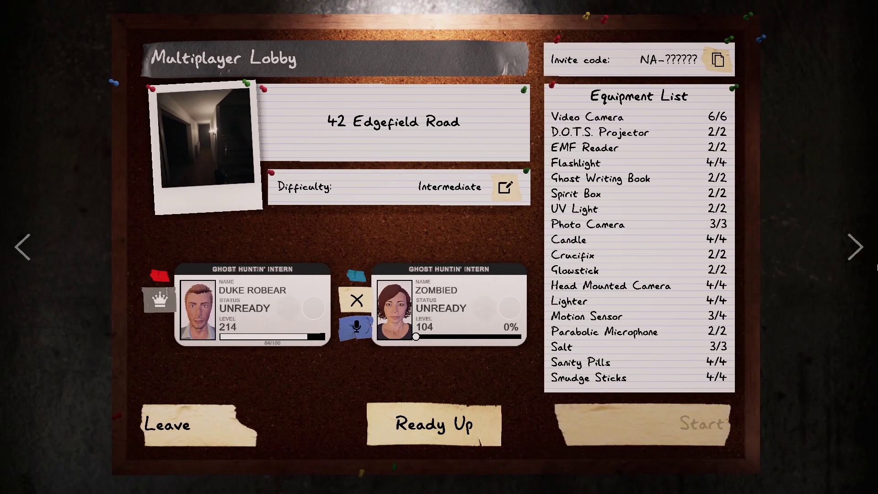
left_click(459, 428)
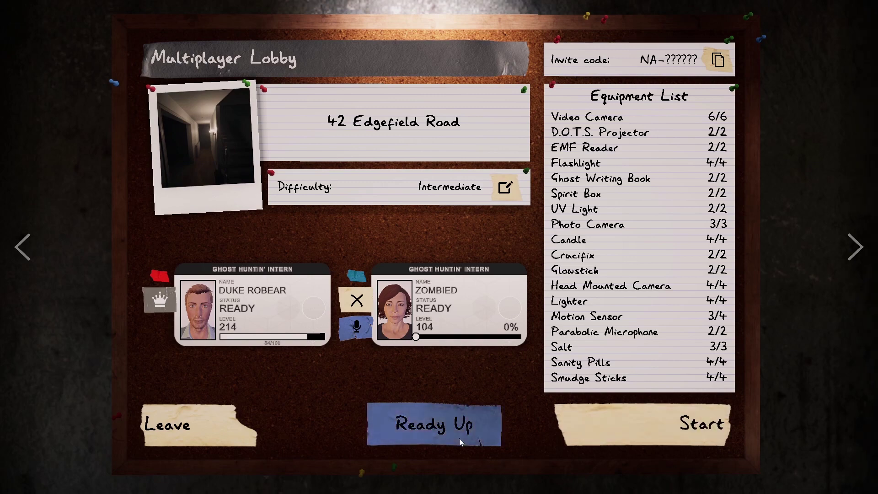
left_click(624, 428)
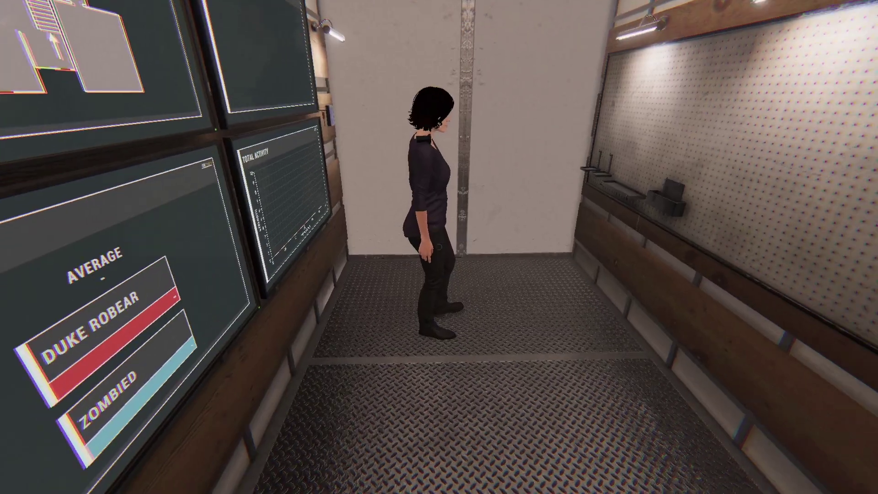
Grab equipment from the truck wall, then walk past the garage door into the stairway hallway
key("e")
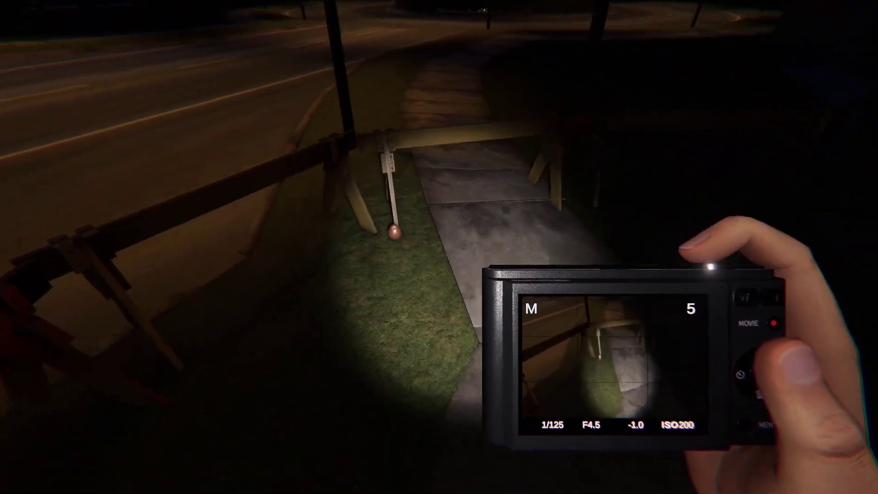
key("w")
key("w")
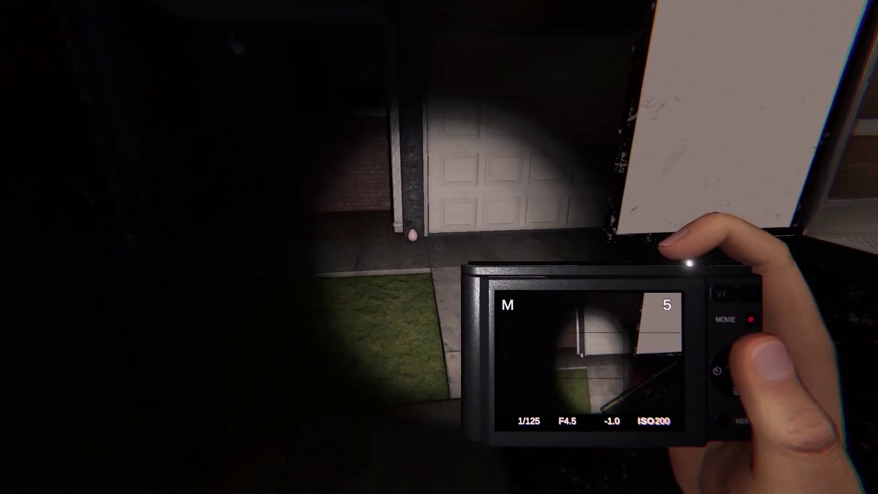
key("w")
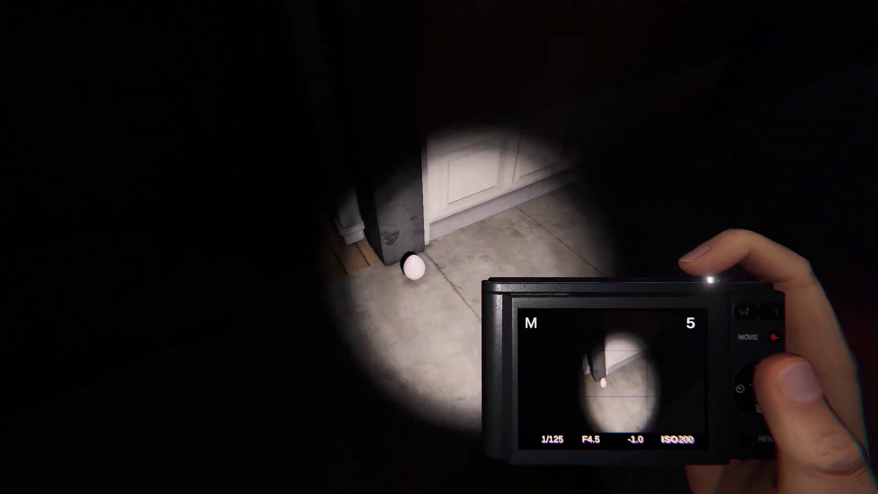
key("w")
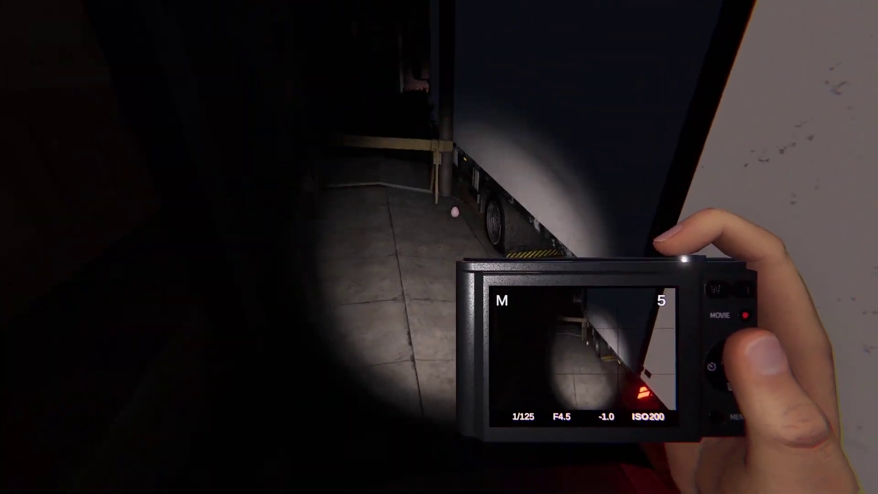
key("w")
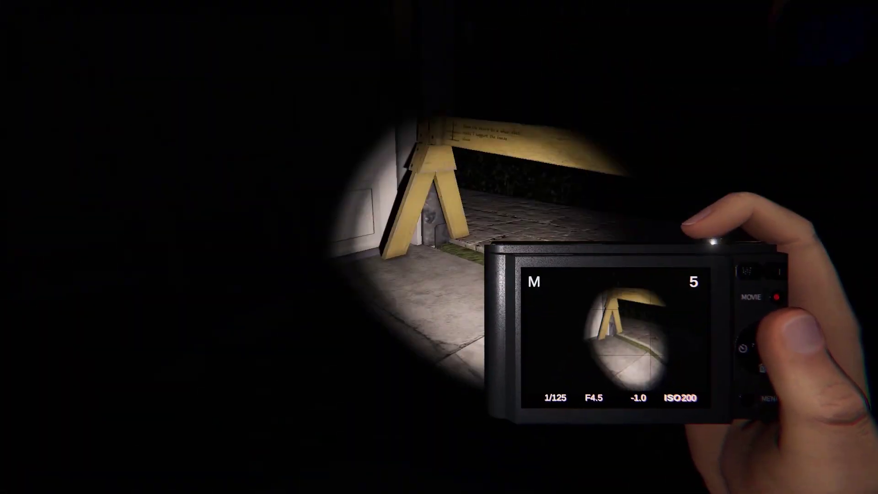
key("w")
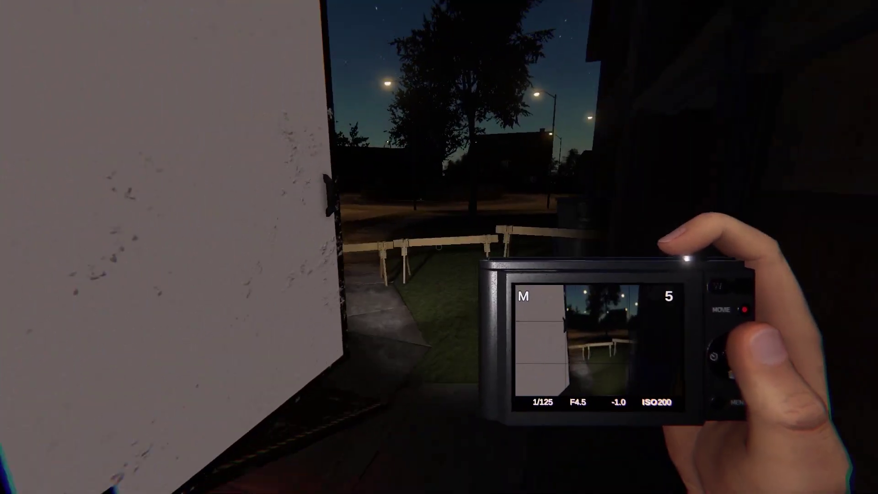
key("w")
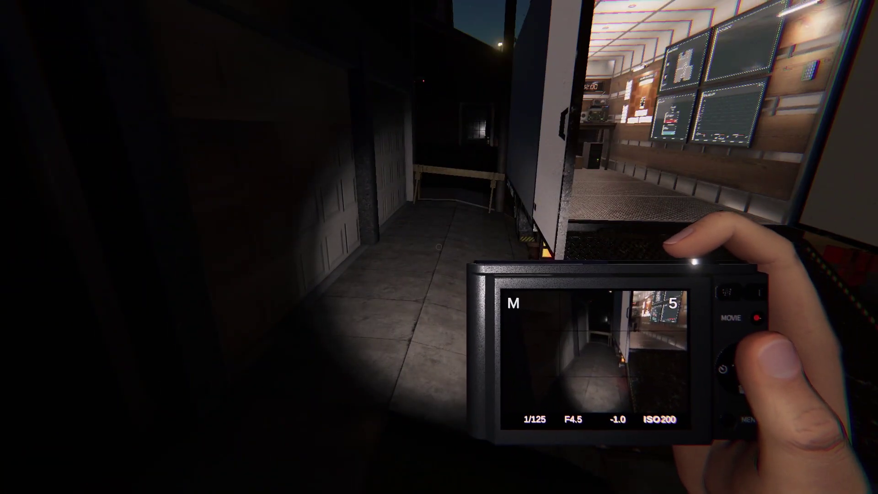
key("w")
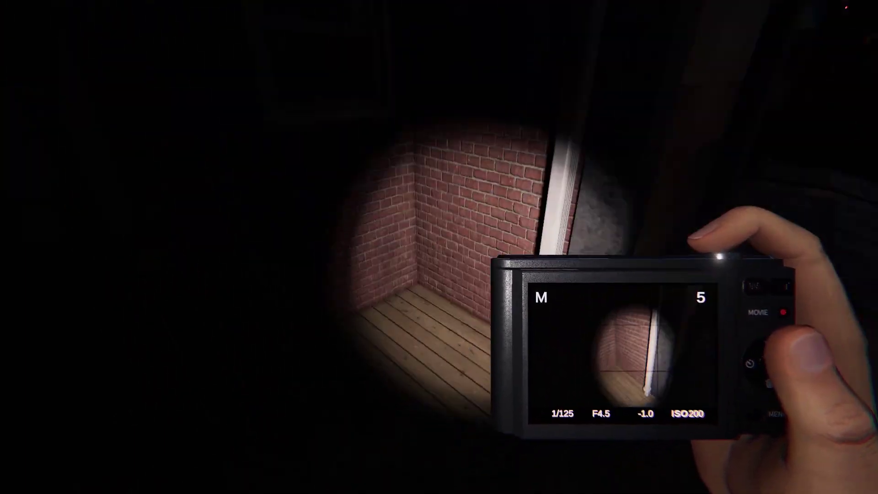
key("w")
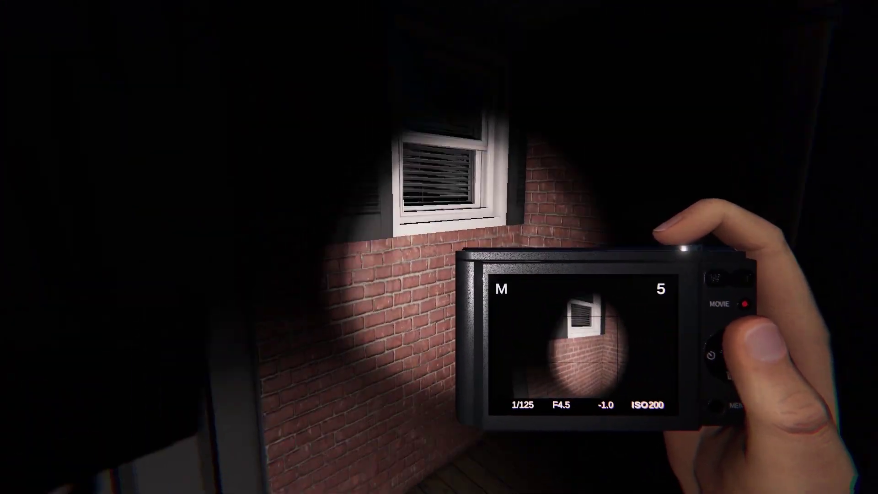
key("w")
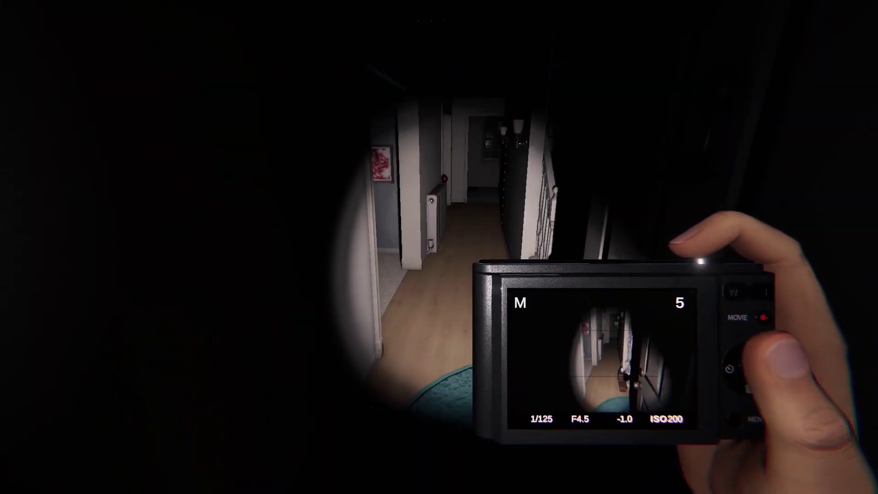
Search the living room's sofa and egg-topped mantel, ending at the white double door
key("w")
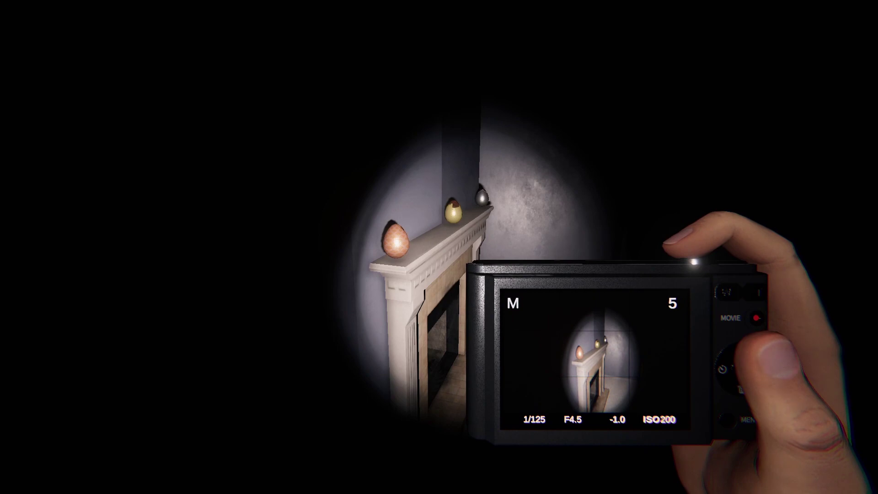
key("w")
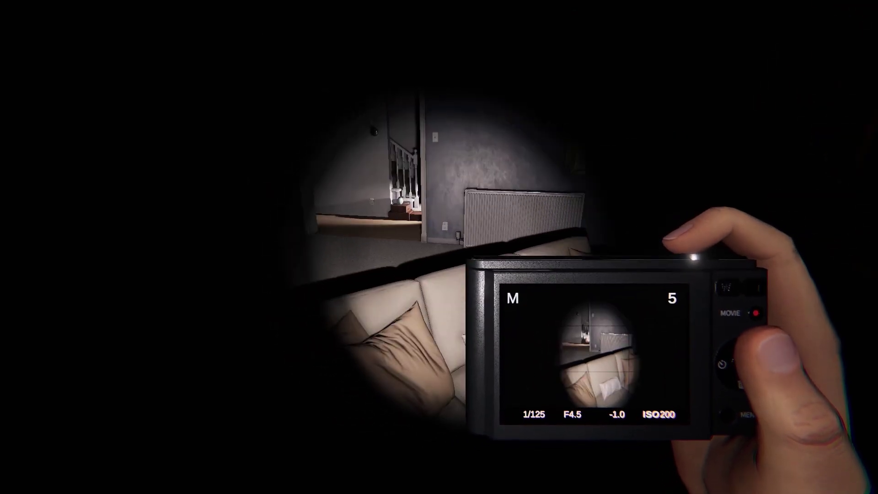
key("w")
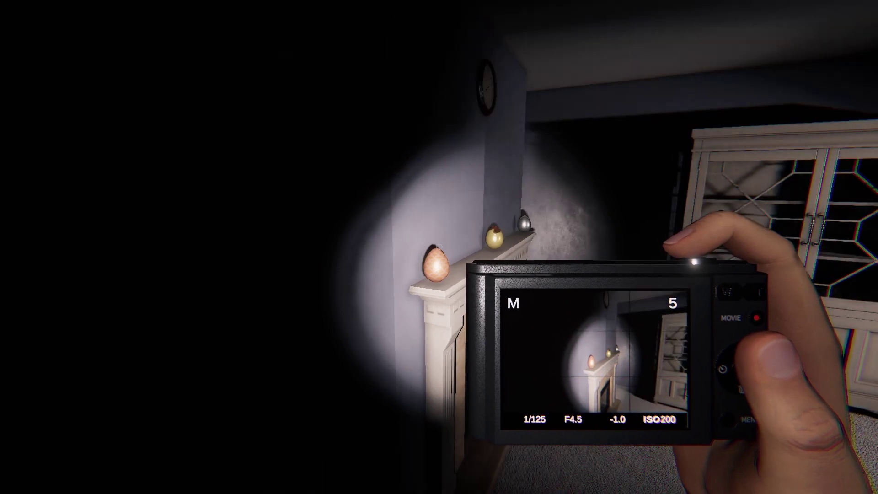
key("w")
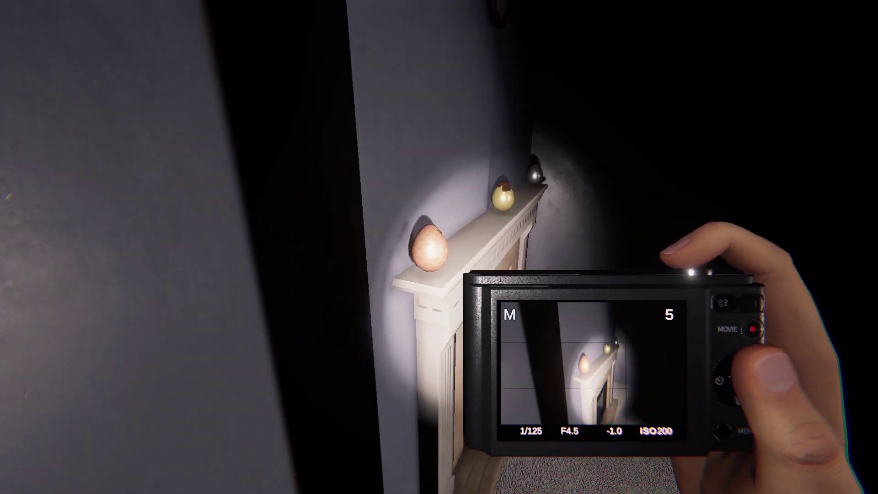
key("w")
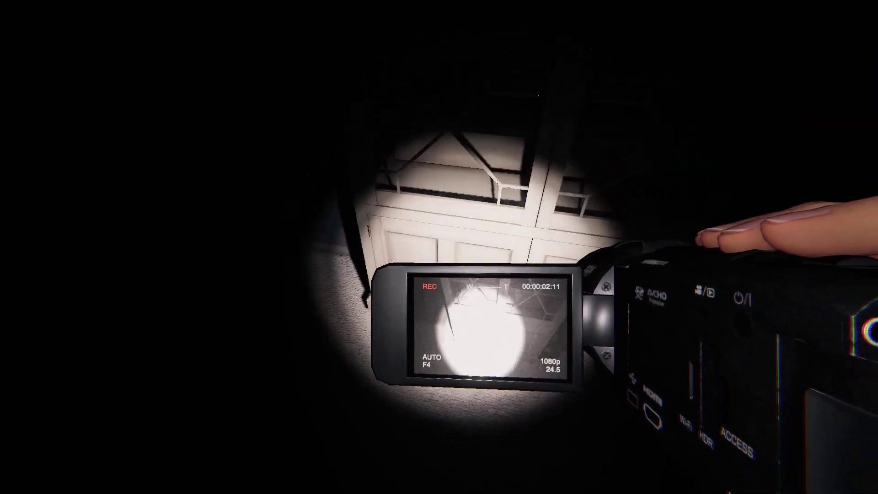
key("w")
key("w")
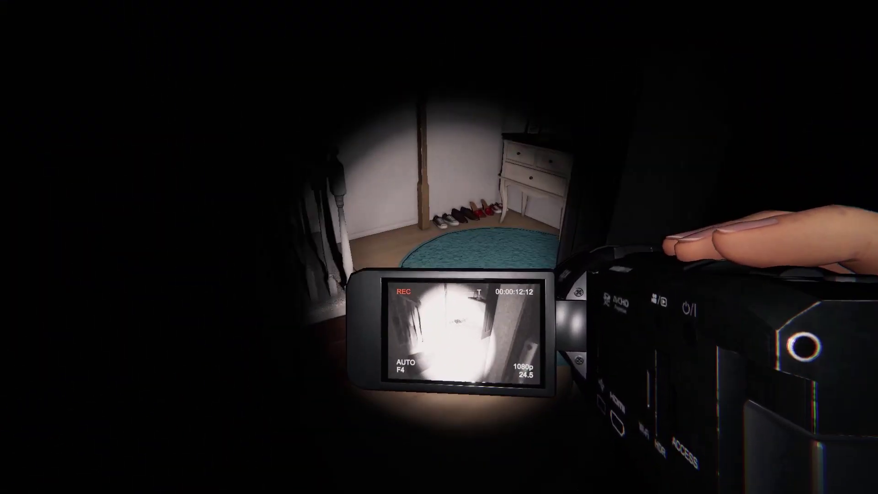
key("w")
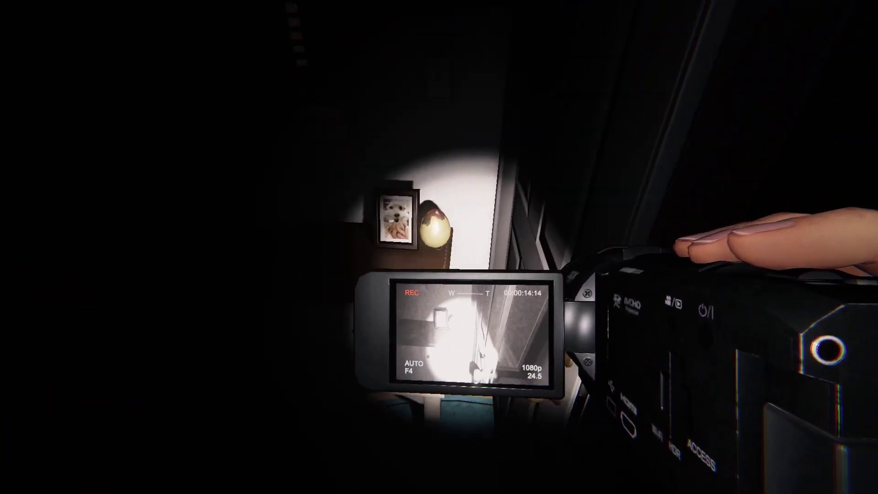
While filming, climb the stairs, check the blue bedroom, and step back into the hallway
key("w")
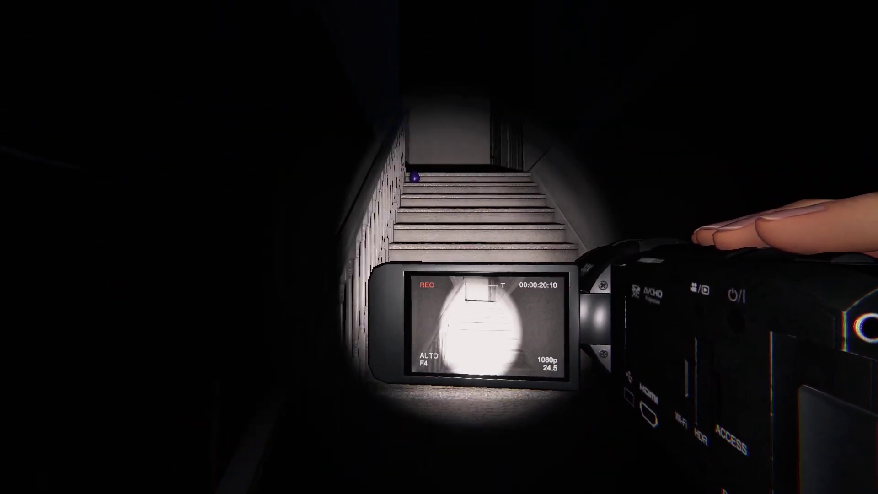
key("w")
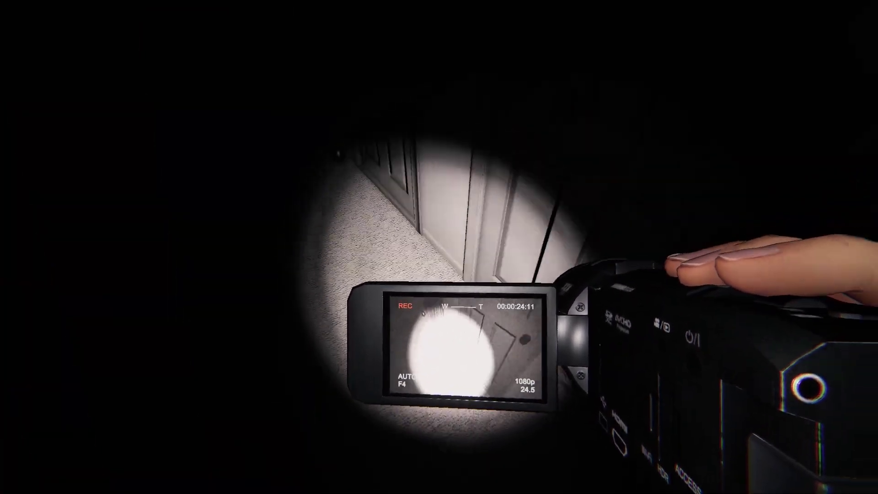
key("w")
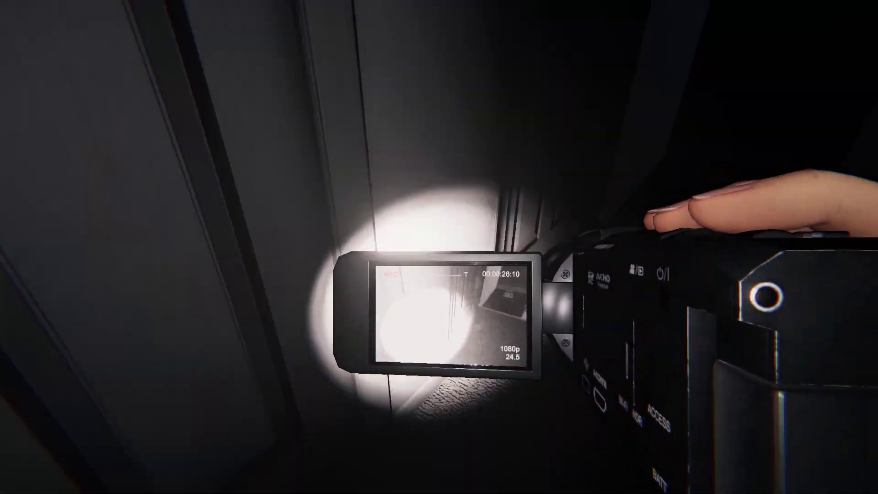
key("w")
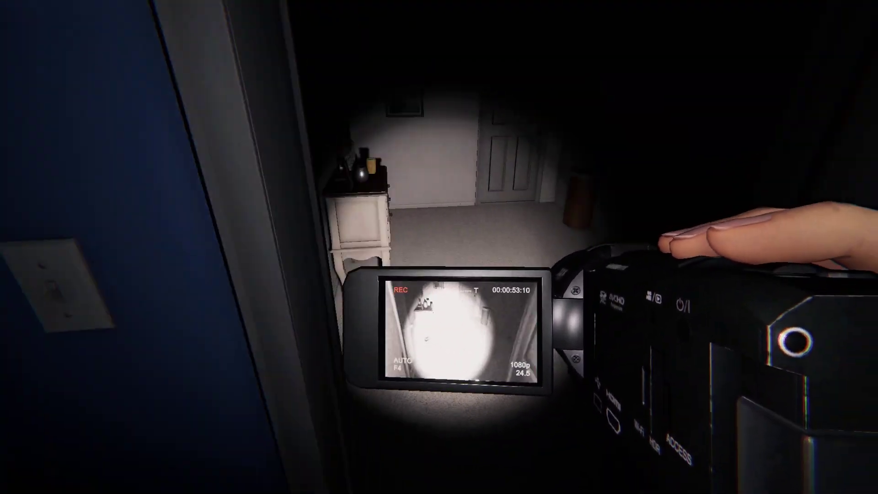
key("w")
key("w")
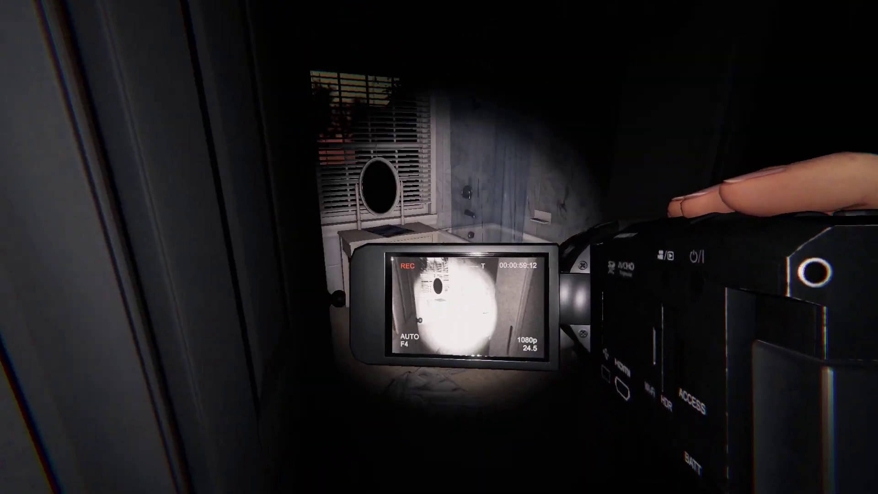
key("w")
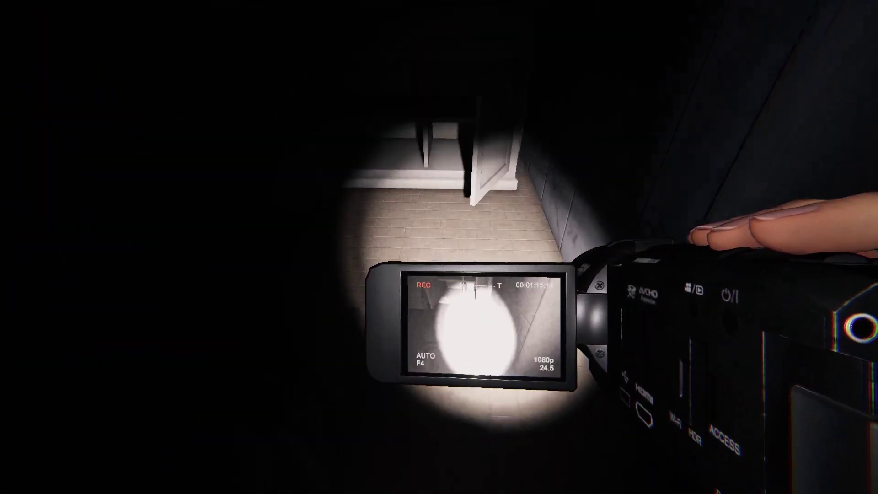
Film the upstairs bathroom, then head along the hallway toward the bedroom dresser
key("w")
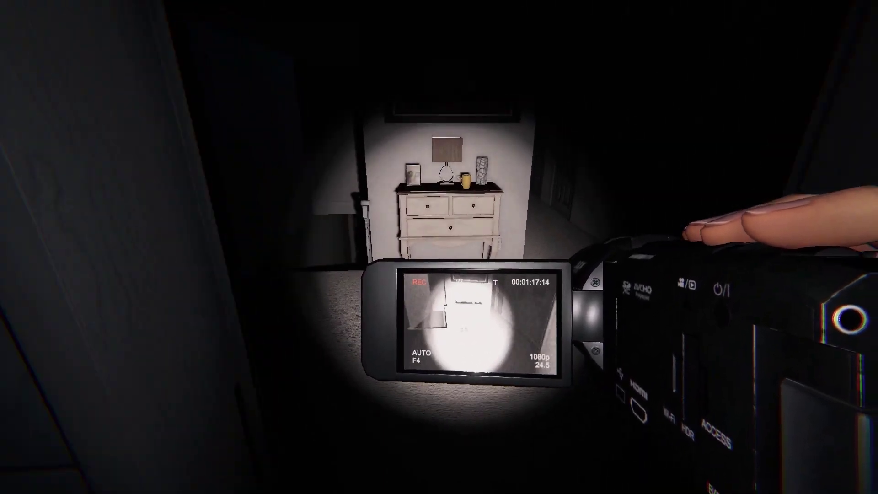
key("w")
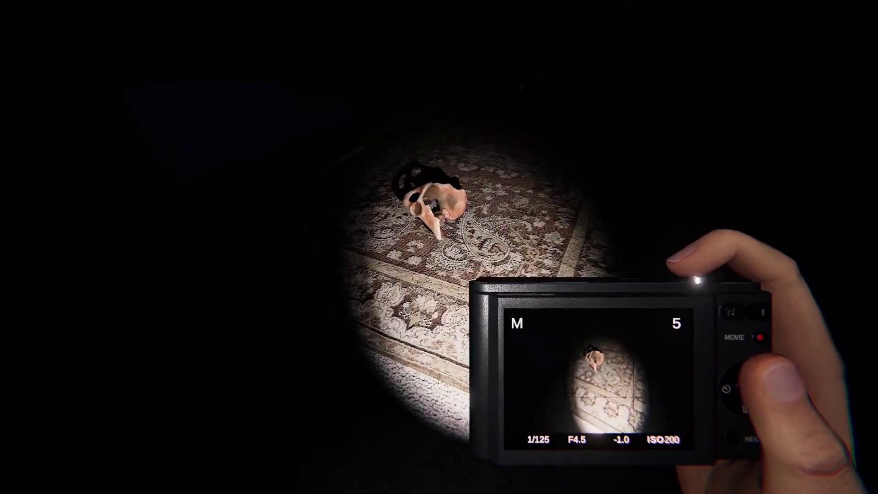
Photograph the bone lying on the rug
left_click(439, 247)
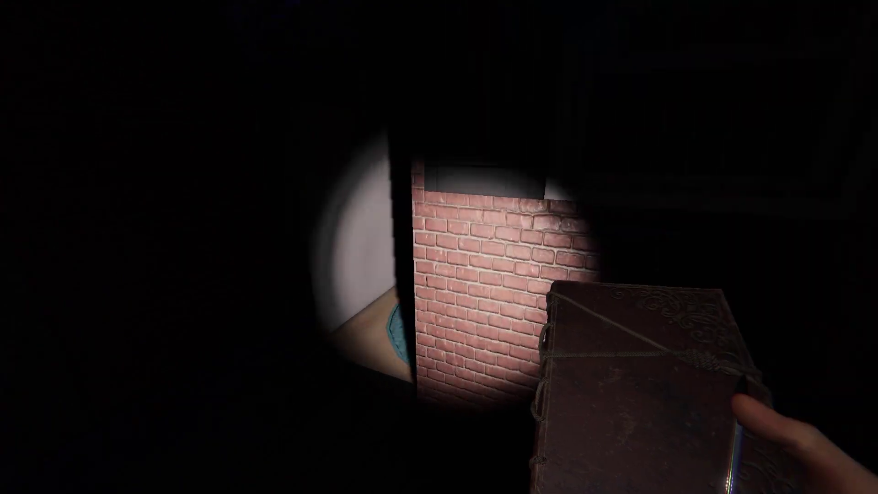
Turn on the flashlight, stow the spirit box, and switch on the bathroom lights
key("t")
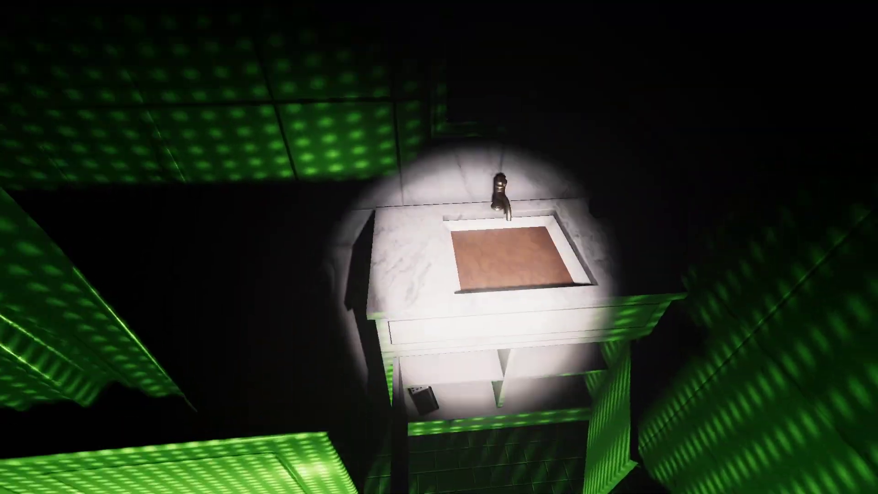
key("q")
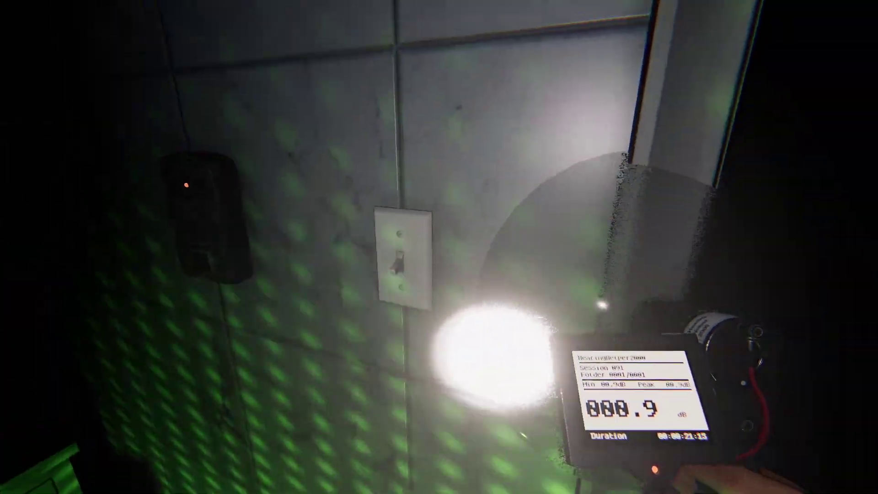
left_click(439, 247)
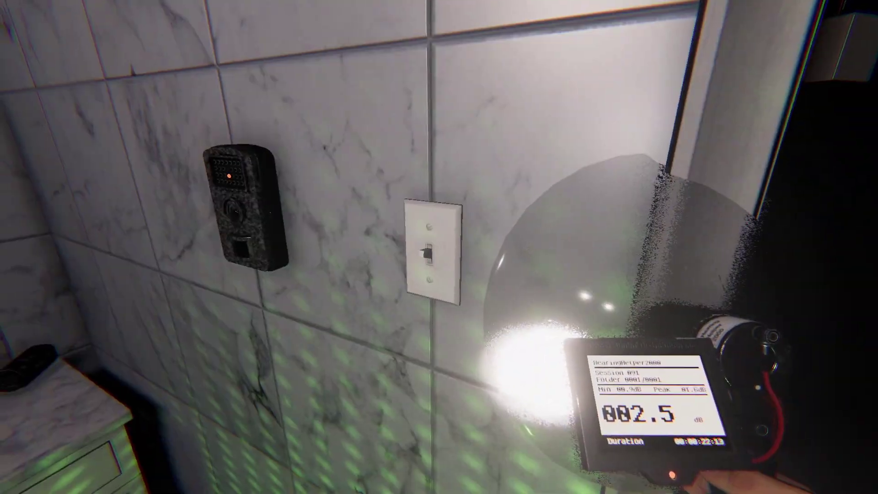
Switch the bathroom lights back off
left_click(439, 247)
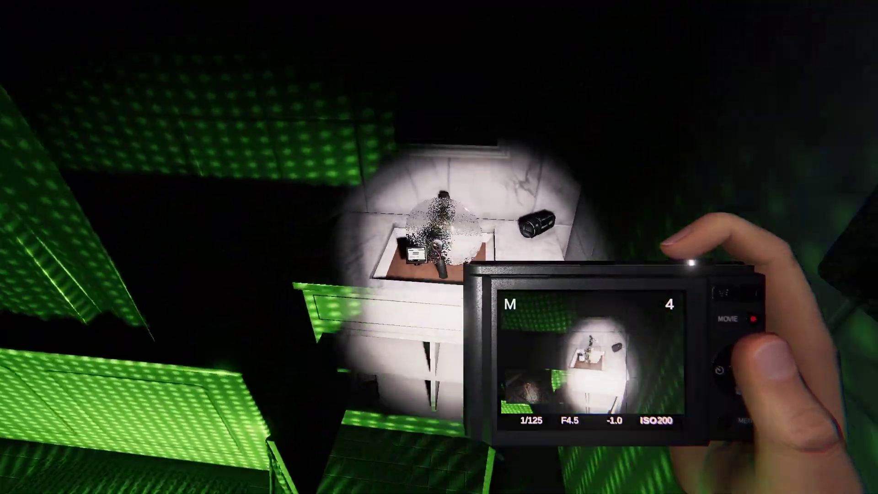
Photograph the dirty-water sink, then review the journal's items, photos and evidence pages
left_click(439, 248)
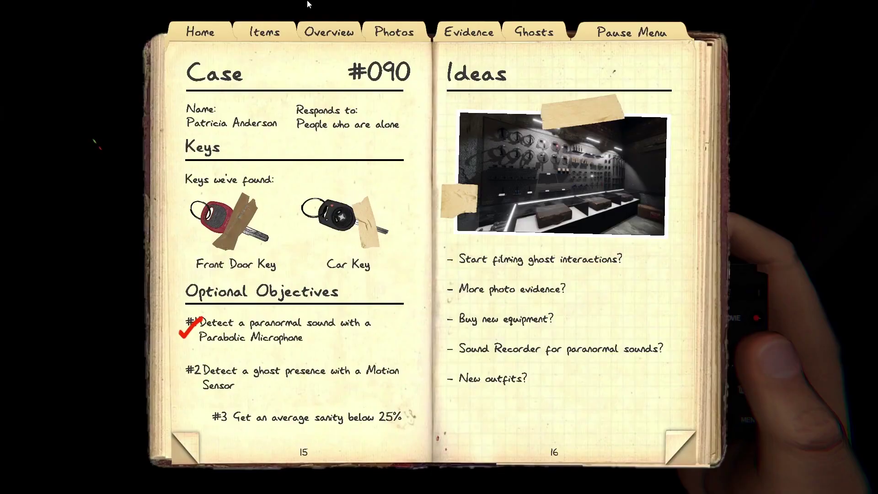
left_click(264, 33)
left_click(329, 32)
left_click(394, 33)
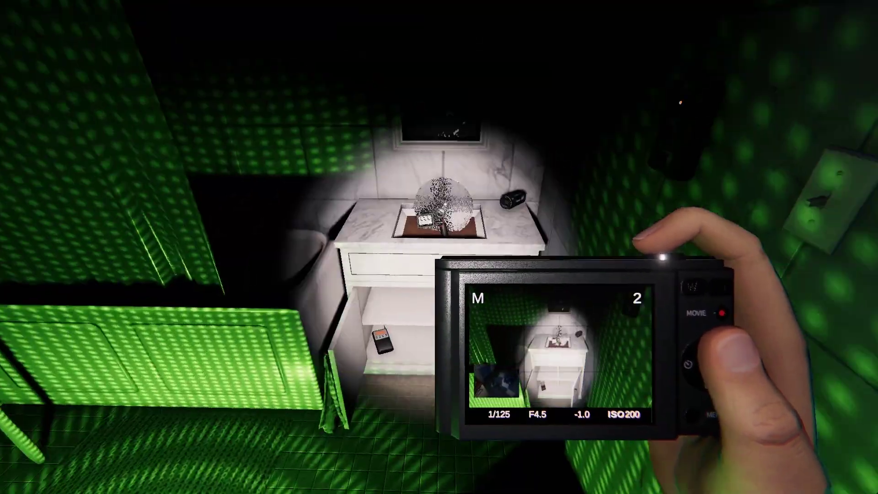
key("j")
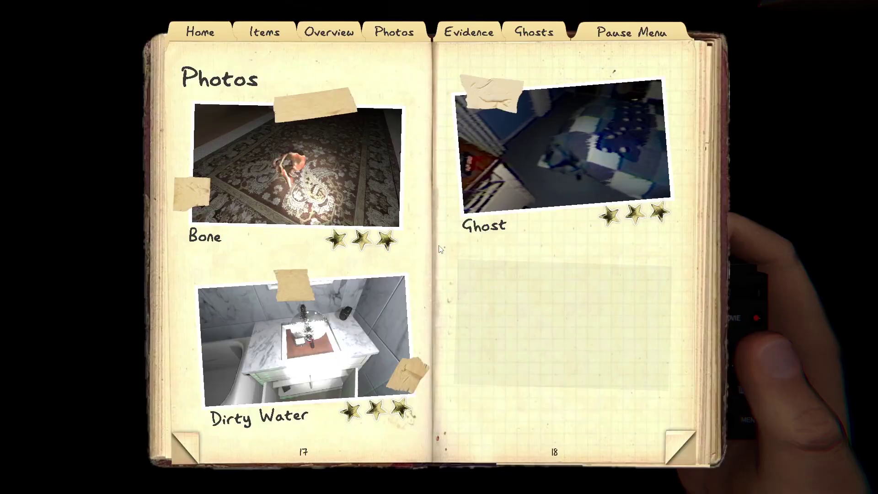
left_click(480, 33)
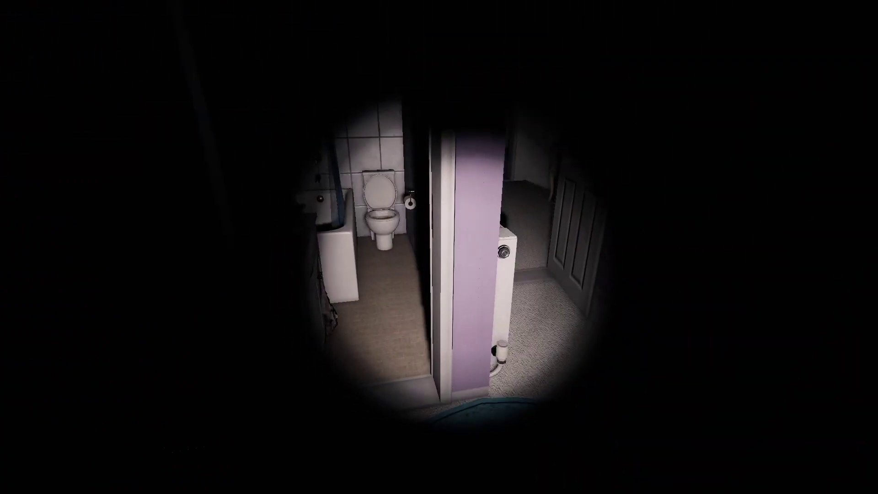
key("j")
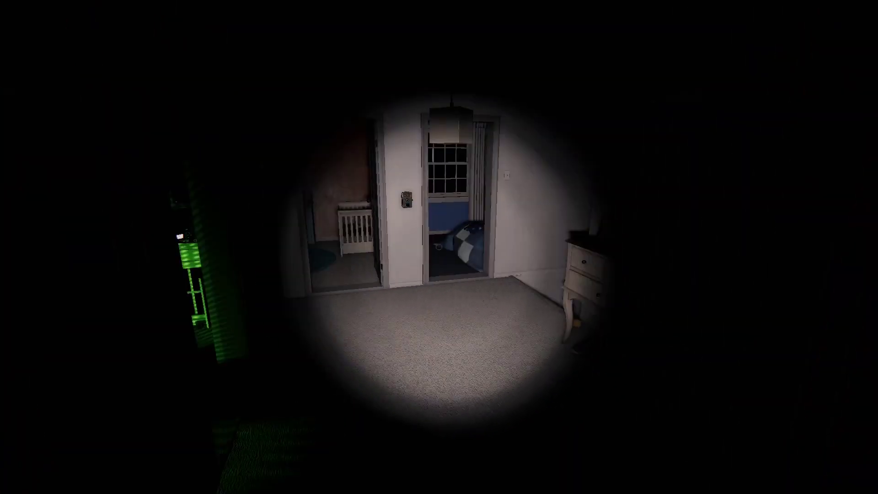
key("w")
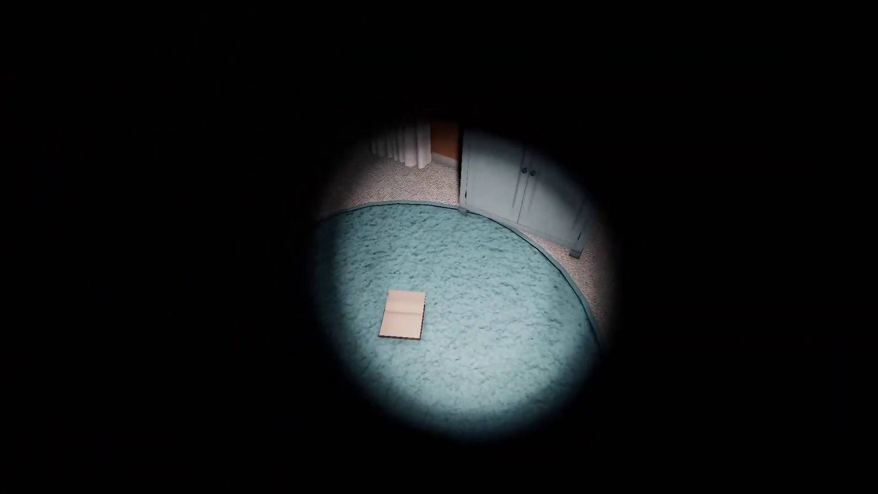
Walk into the nursery, pick up the notebook from the blue rug, and face the crib
left_click(402, 316)
key("w")
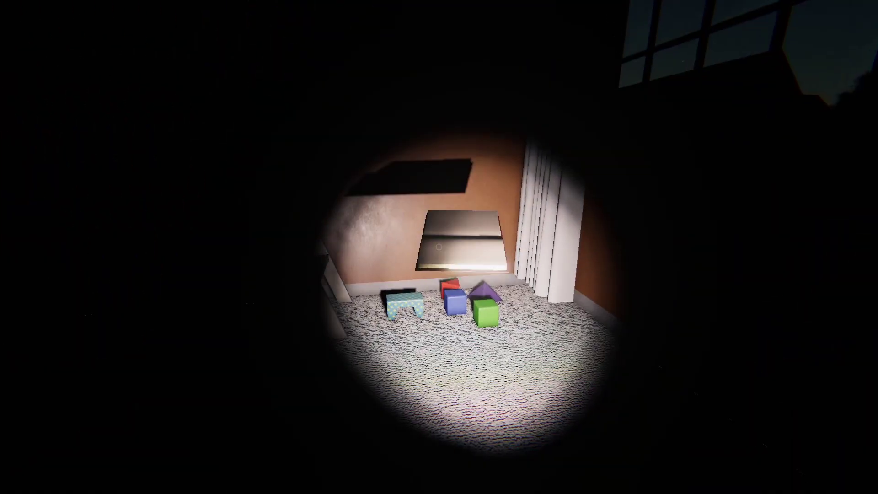
left_click_drag(439, 247, 371, 268)
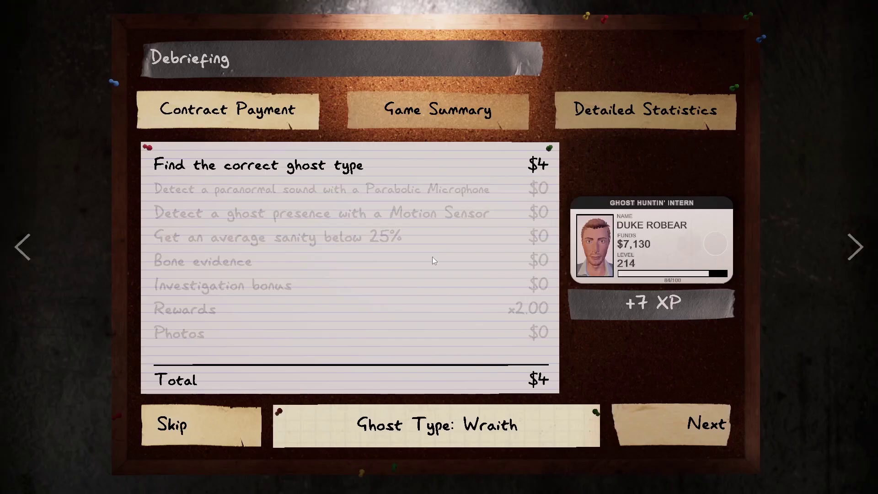
Skip through the debriefing payout and vote for 10 Ridgeview Court as the next contract
left_click(185, 427)
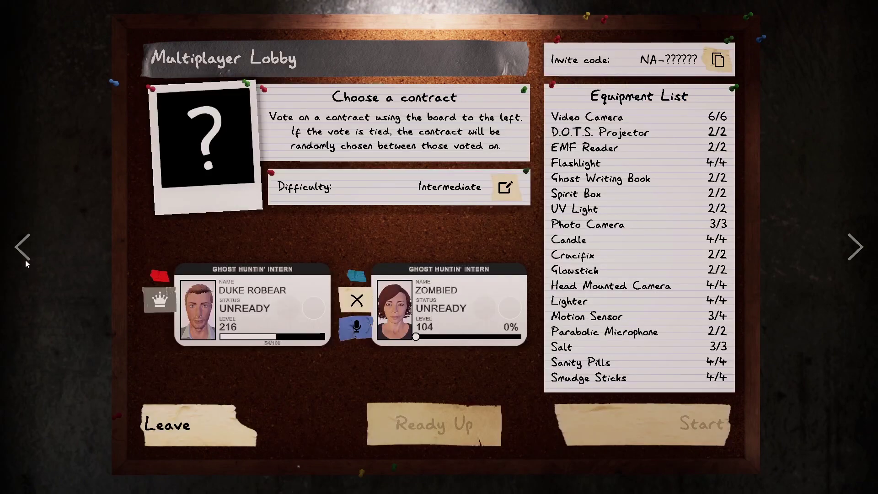
left_click(26, 259)
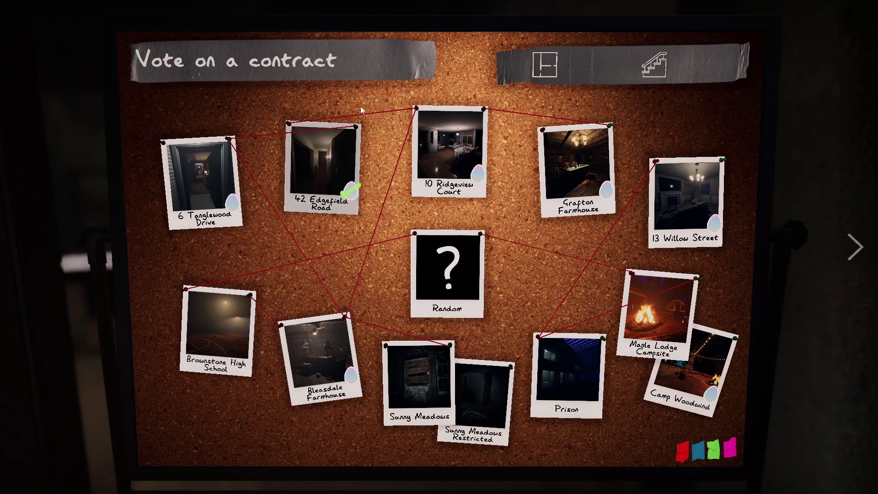
left_click(438, 165)
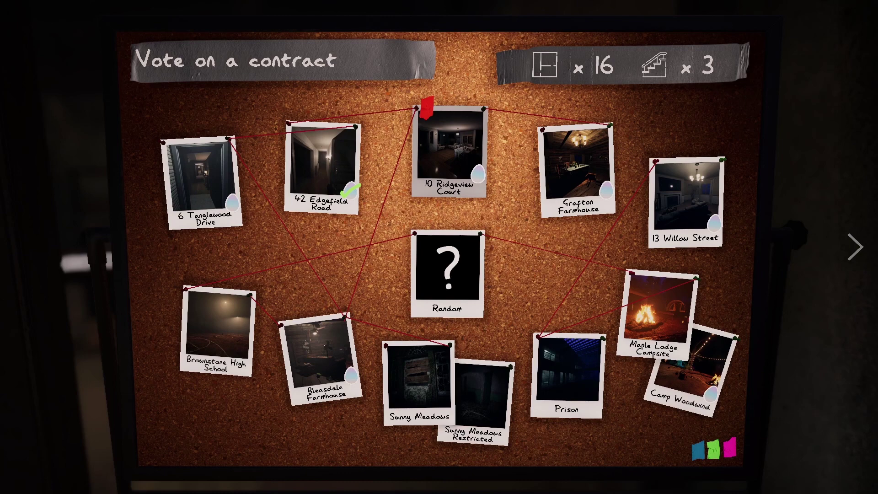
Leave the contract board and walk into the equipment store
left_click(439, 164)
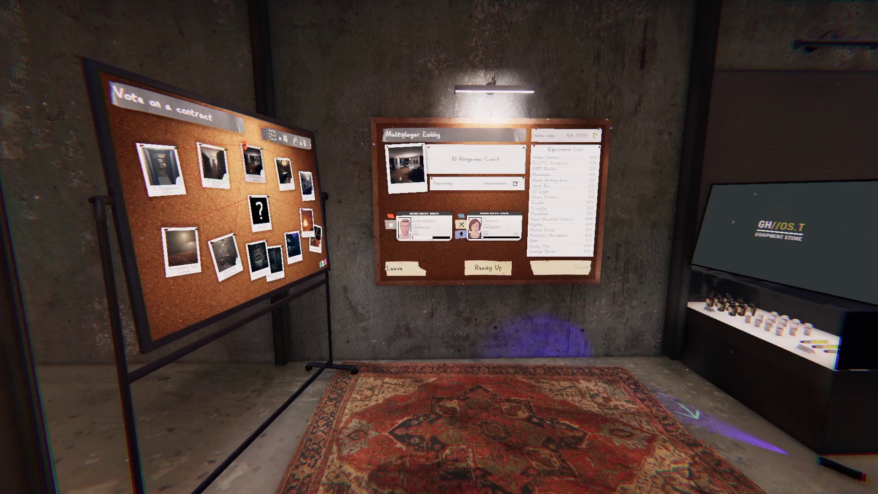
key("w")
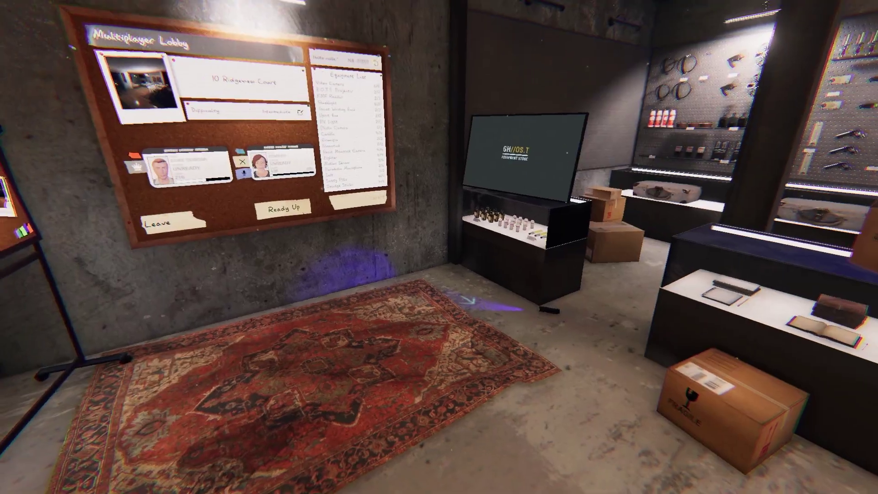
key("w")
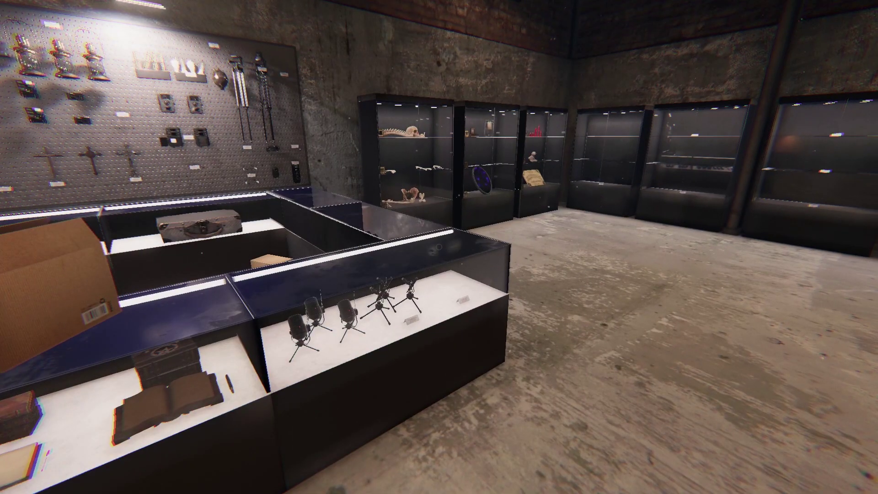